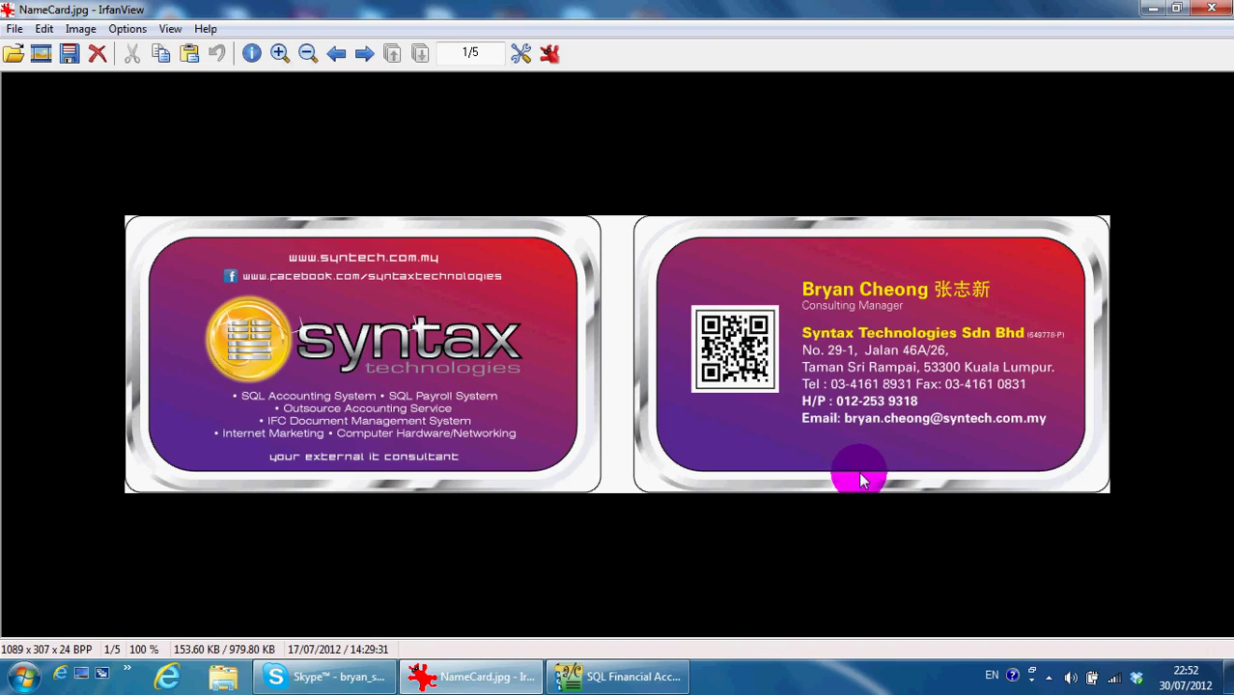
Create a new local company database named SYNTAX120730.FDB through the Account Book Manager
{"action": "left_click", "coordinate": [655, 679]}
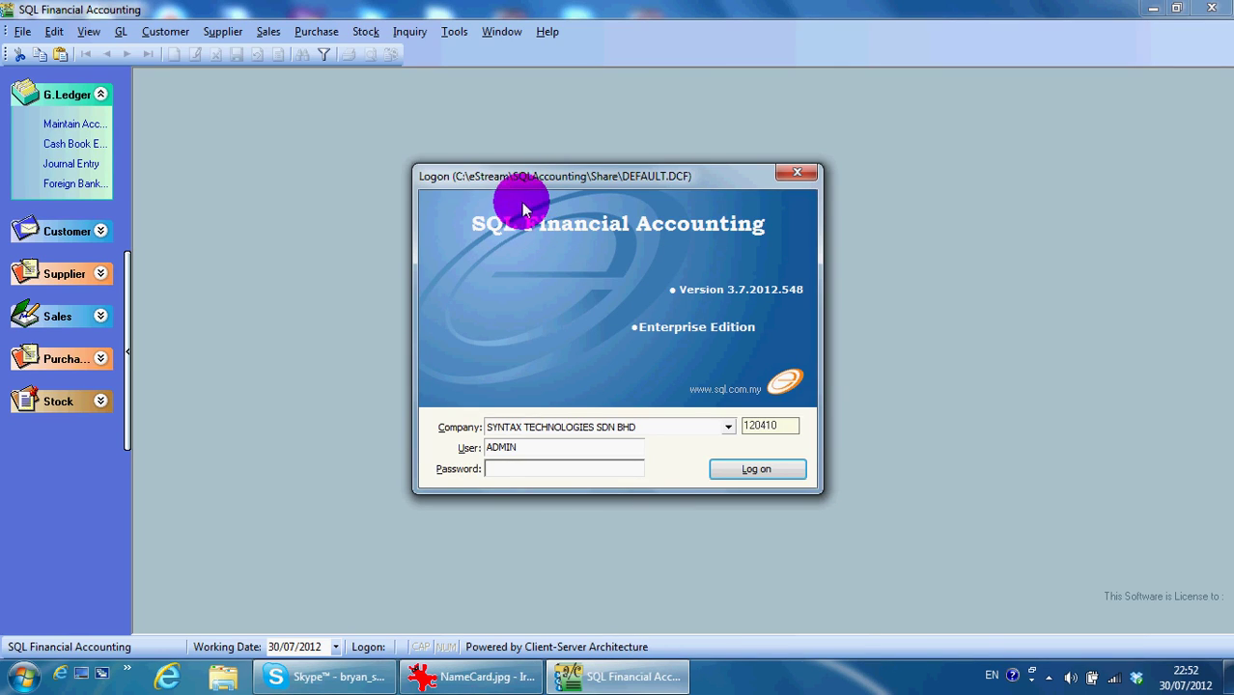
{"action": "right_click", "coordinate": [489, 177]}
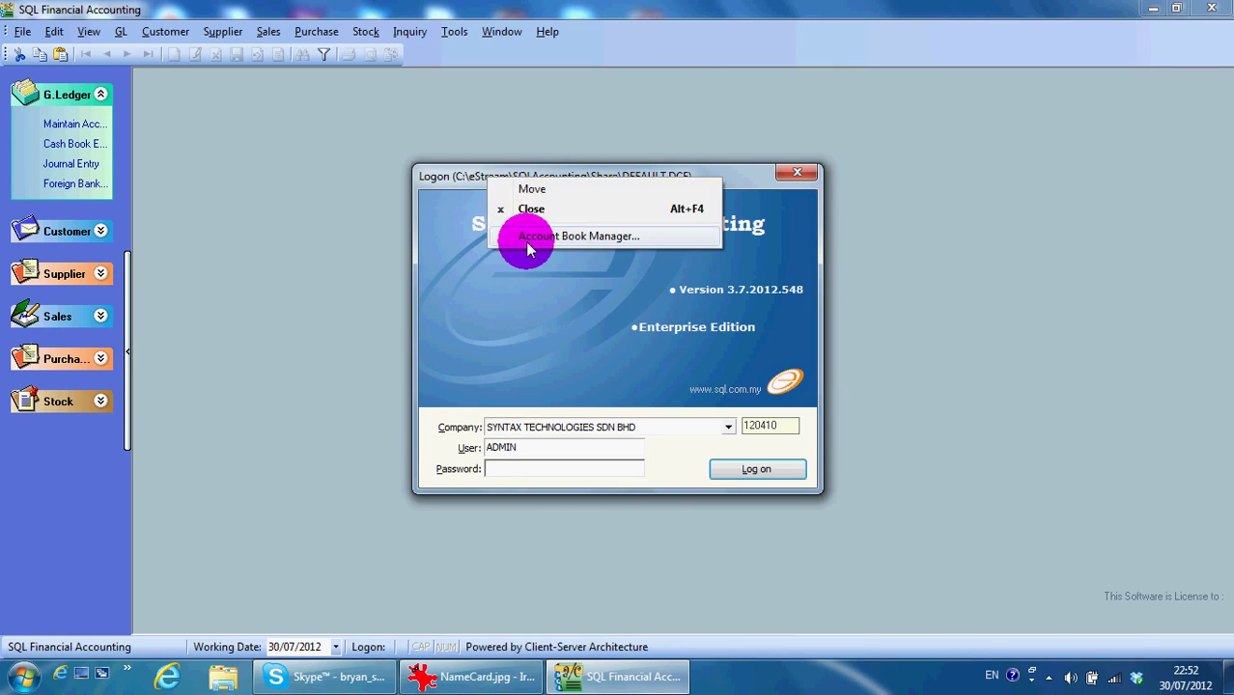
{"action": "left_click", "coordinate": [527, 249]}
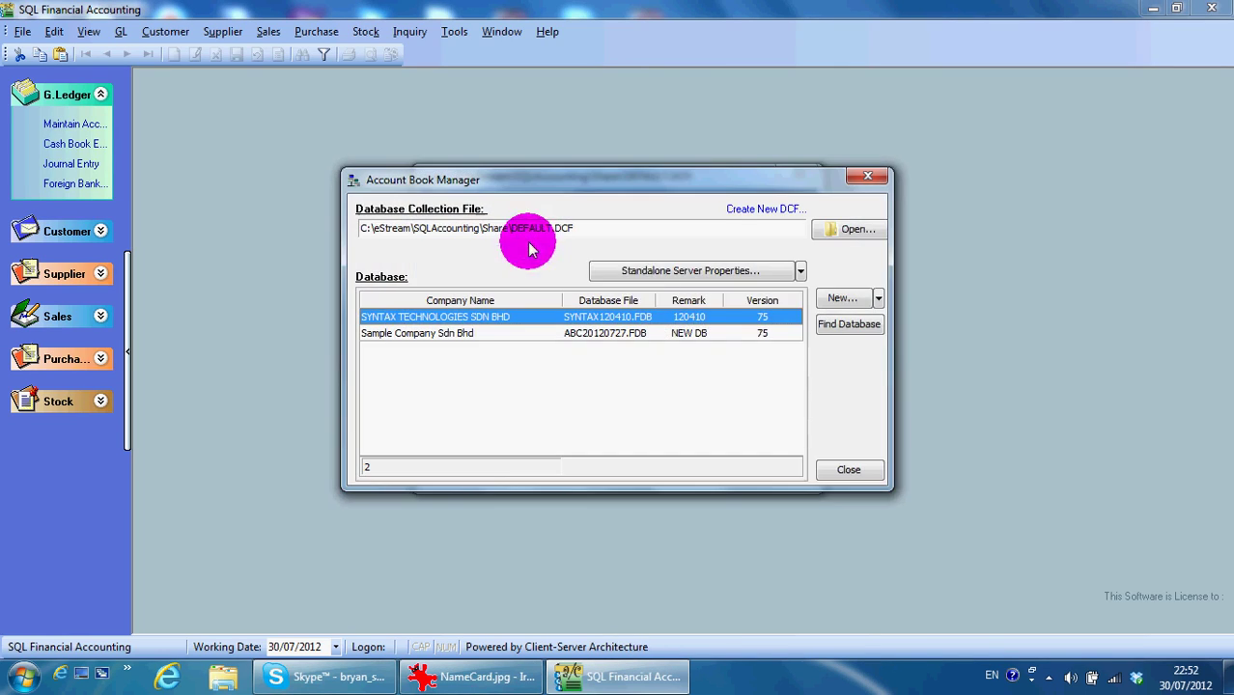
{"action": "left_click", "coordinate": [869, 301]}
{"action": "left_click", "coordinate": [840, 342]}
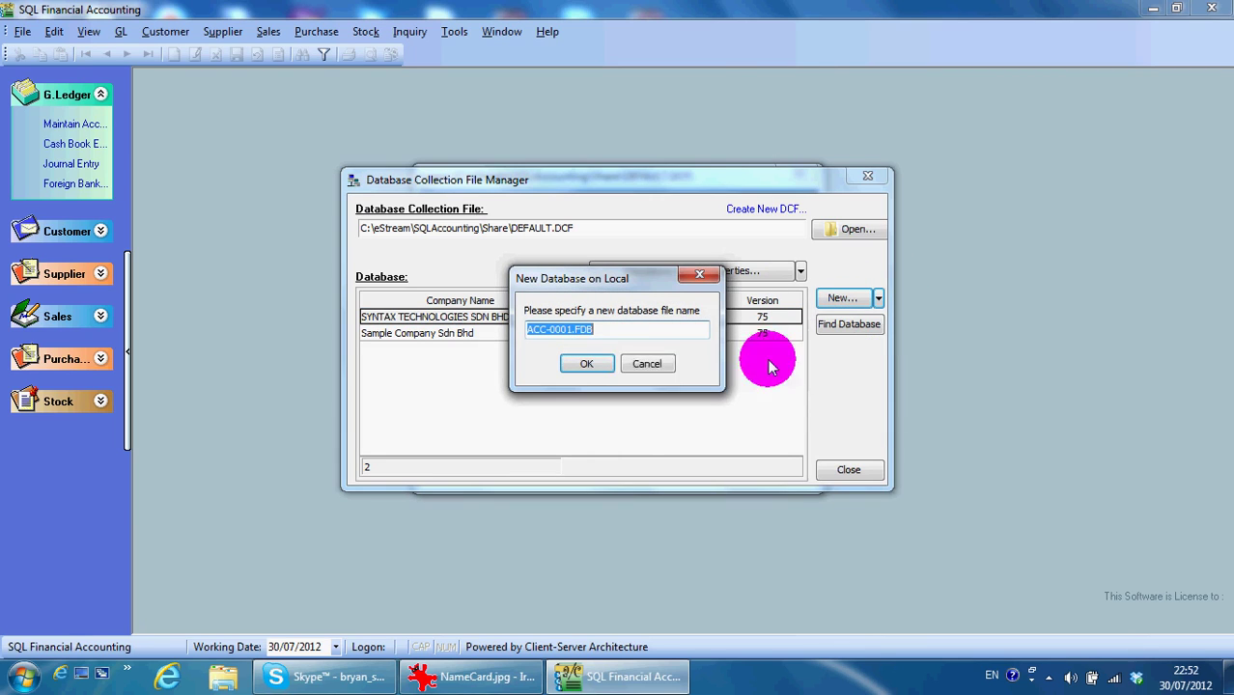
{"action": "key", "text": "Home"}
{"action": "key", "text": "Delete"}
{"action": "key", "text": "Delete"}
{"action": "key", "text": "Delete"}
{"action": "key", "text": "Delete"}
{"action": "key", "text": "Delete"}
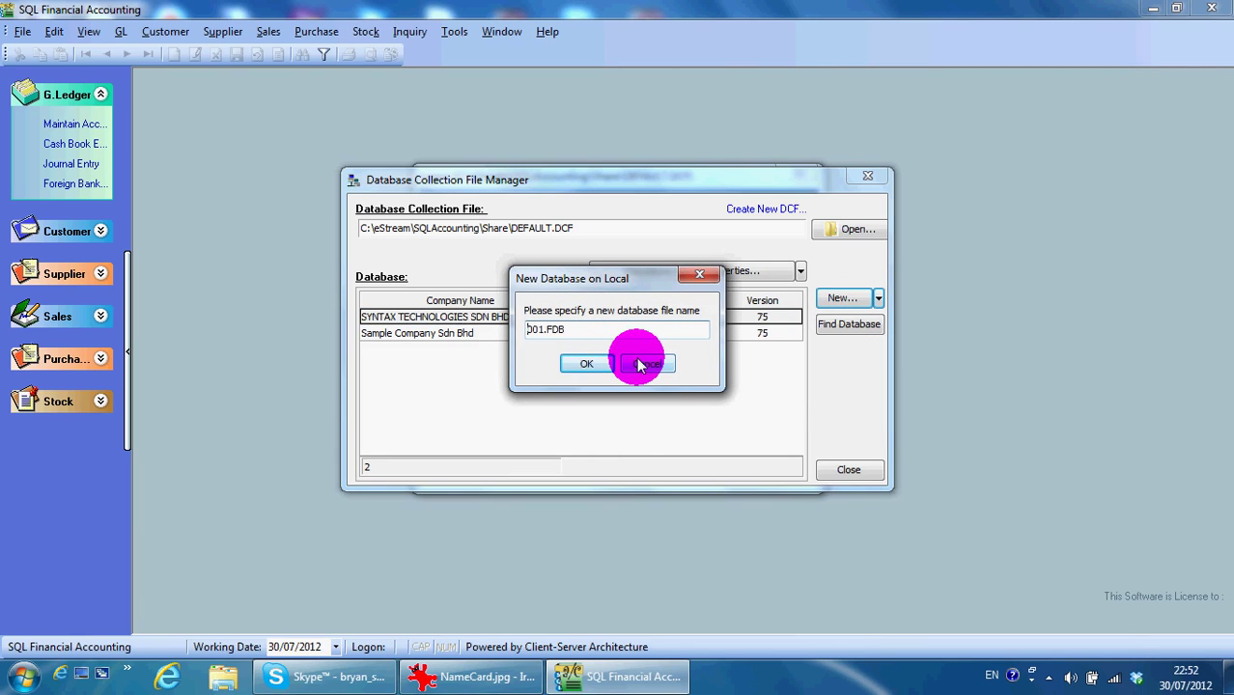
{"action": "key", "text": "Delete"}
{"action": "key", "text": "Delete"}
{"action": "key", "text": "Caps_Lock"}
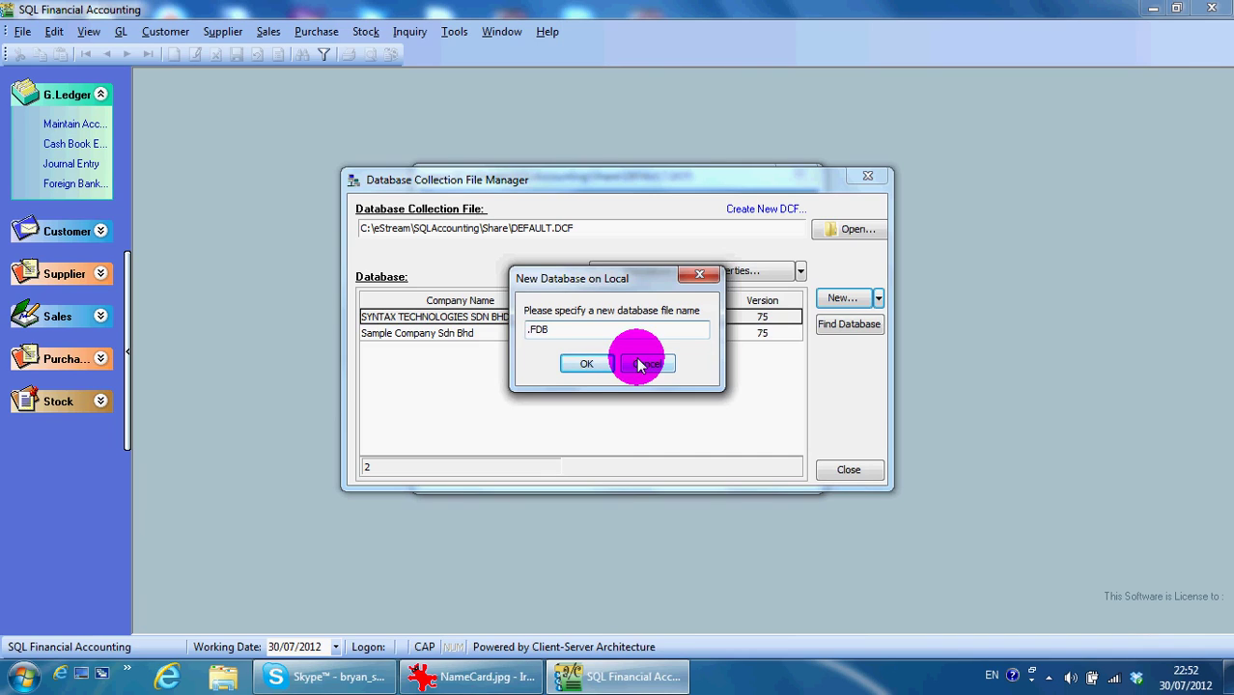
{"action": "type", "text": "SYNTAX"}
{"action": "type", "text": "1"}
{"action": "type", "text": "20730"}
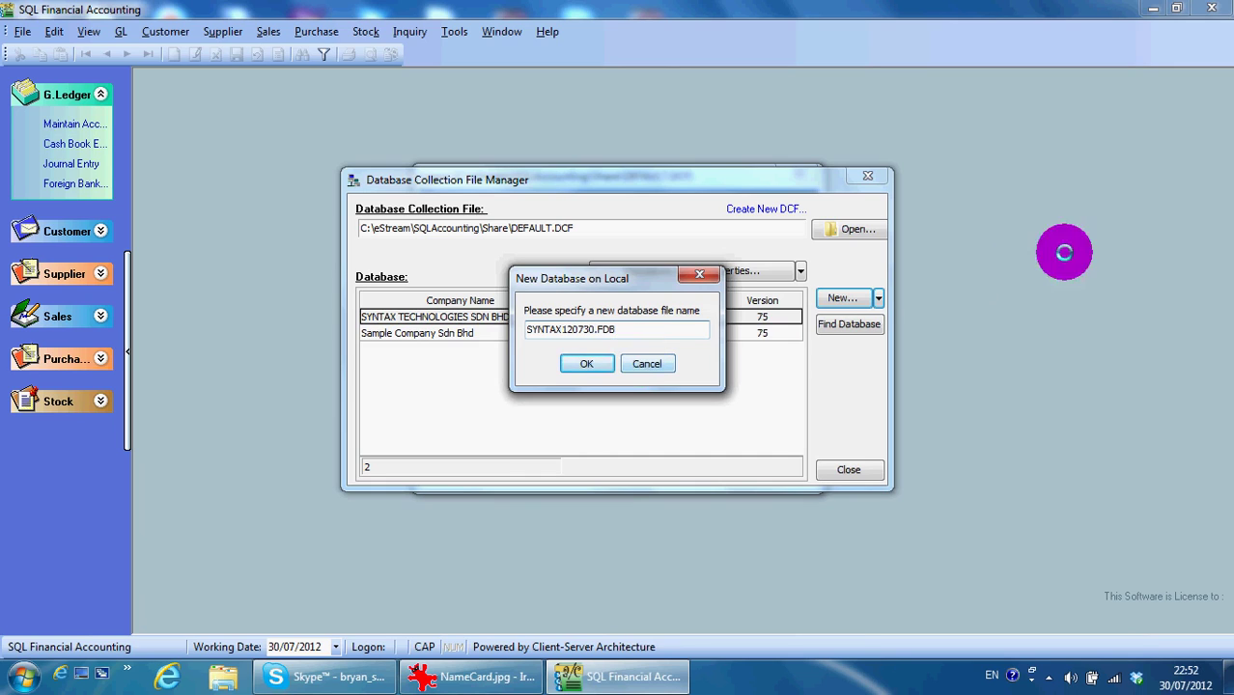
{"action": "left_click", "coordinate": [591, 363]}
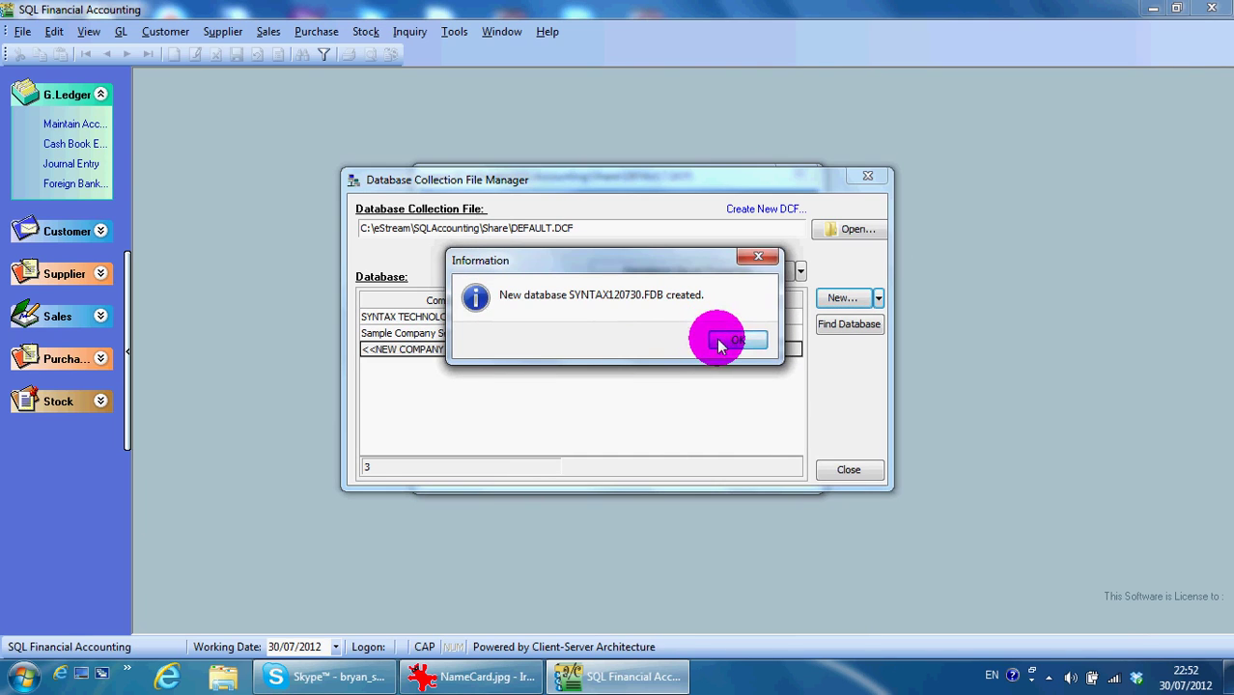
{"action": "left_click", "coordinate": [722, 340]}
Close the database manager and log on to SYNTAX120730 as ADMIN with the account password
{"action": "left_click", "coordinate": [847, 473]}
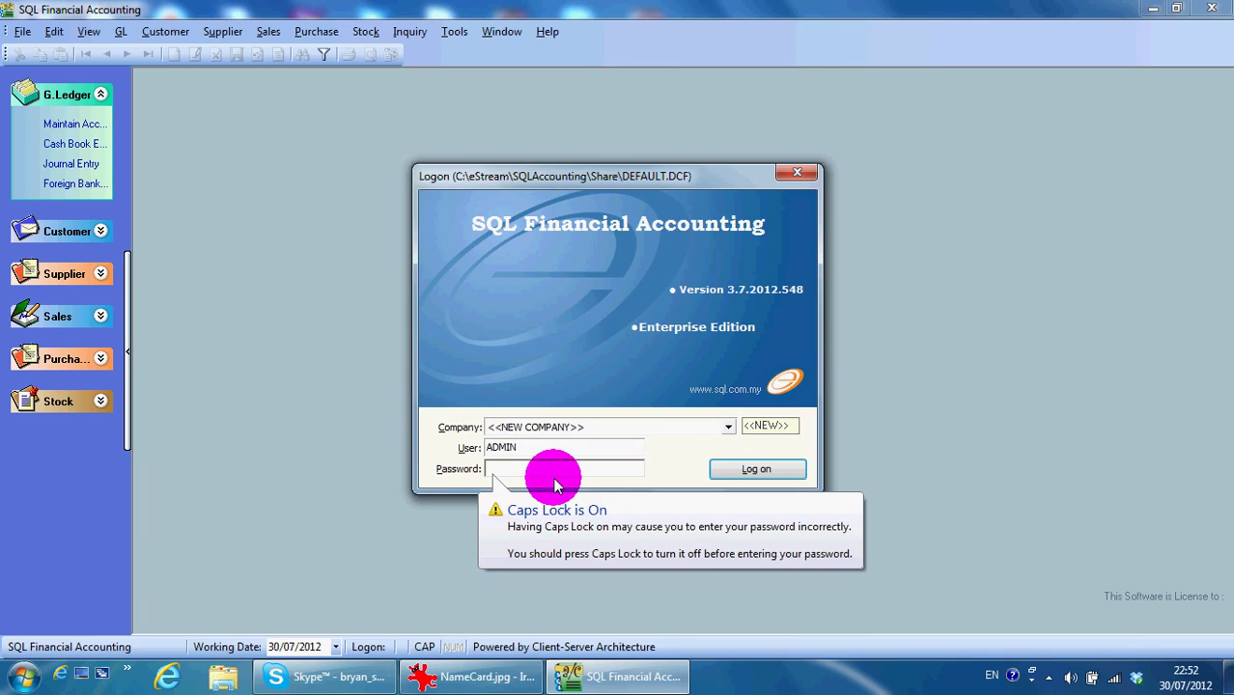
{"action": "key", "text": "Caps_Lock"}
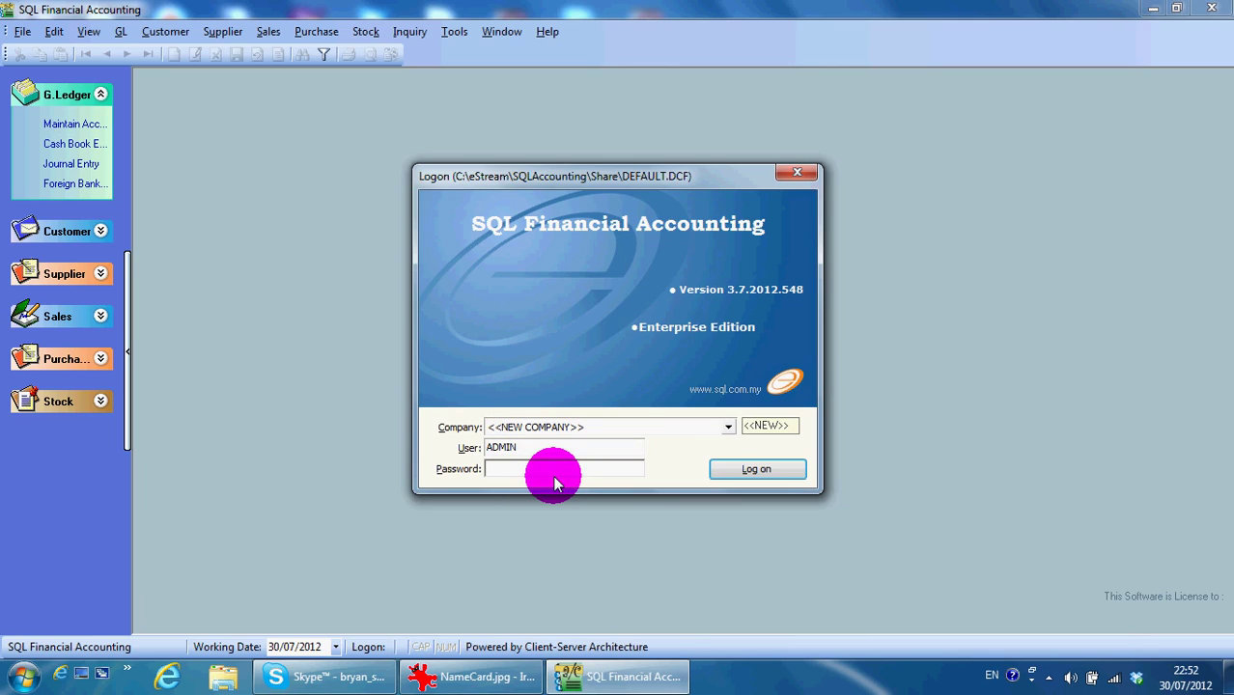
{"action": "type", "text": "***"}
{"action": "type", "text": "*"}
{"action": "left_click", "coordinate": [780, 483]}
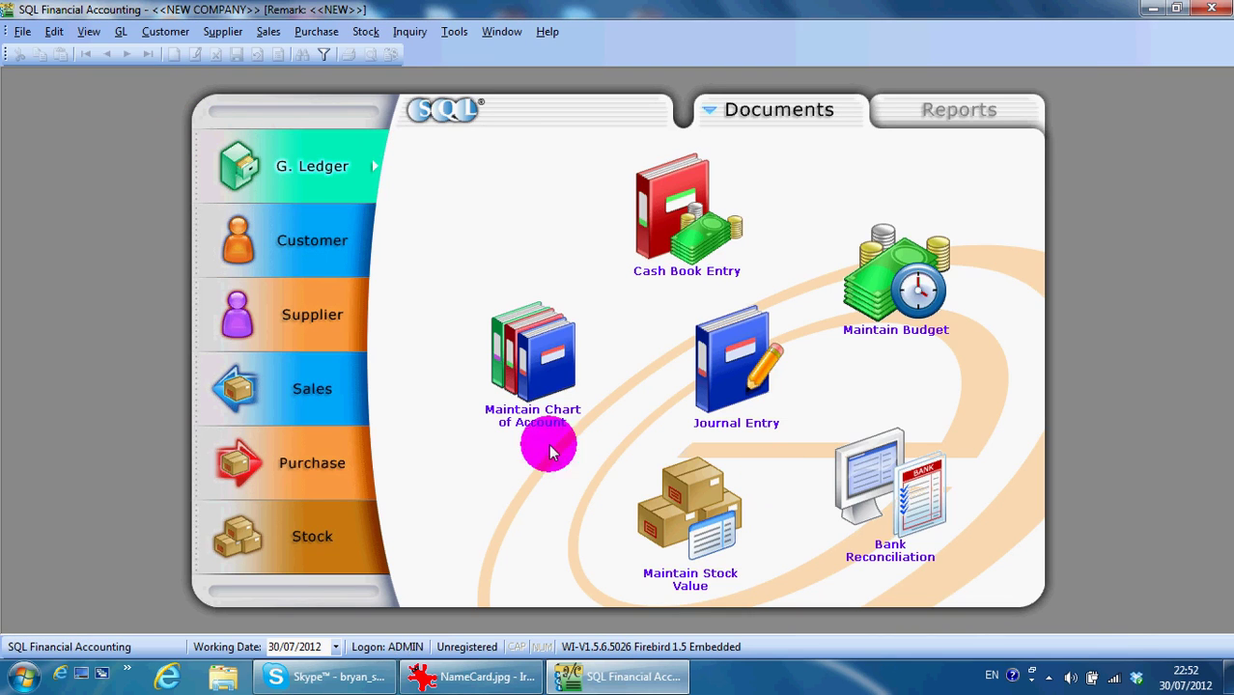
In General Ledger options, set Financial Start Period and System Conversion Date to 01/01/2012
{"action": "left_click", "coordinate": [454, 32]}
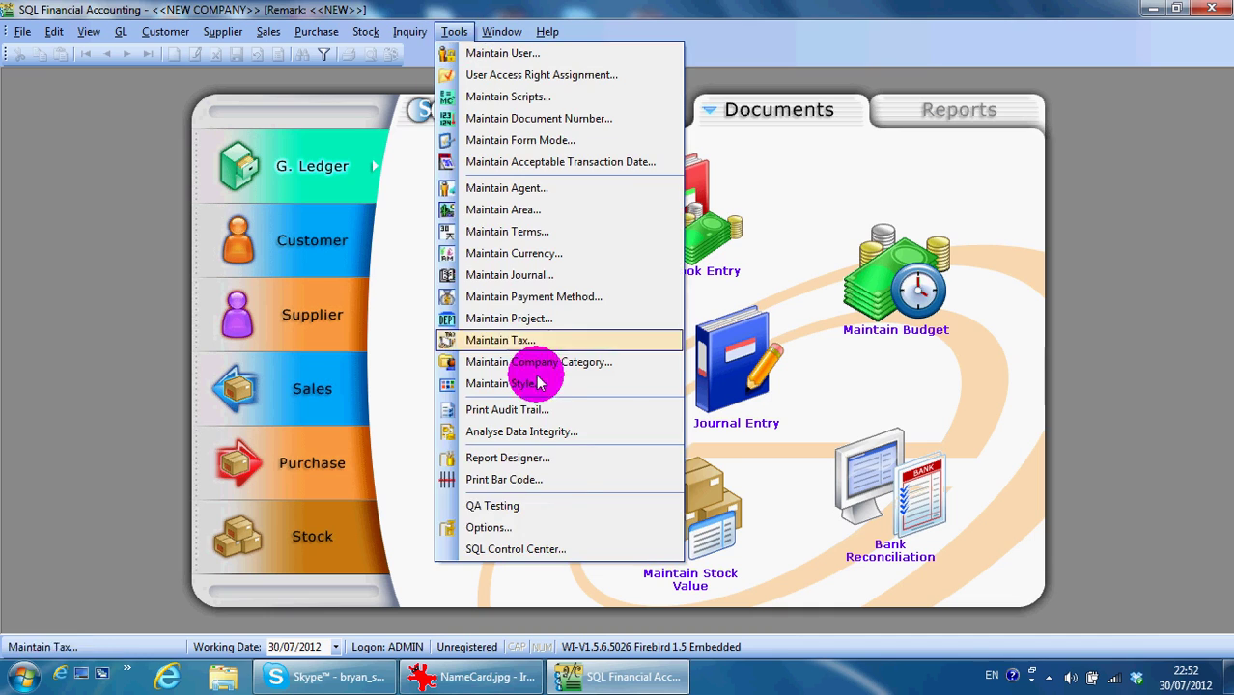
{"action": "left_click", "coordinate": [557, 527]}
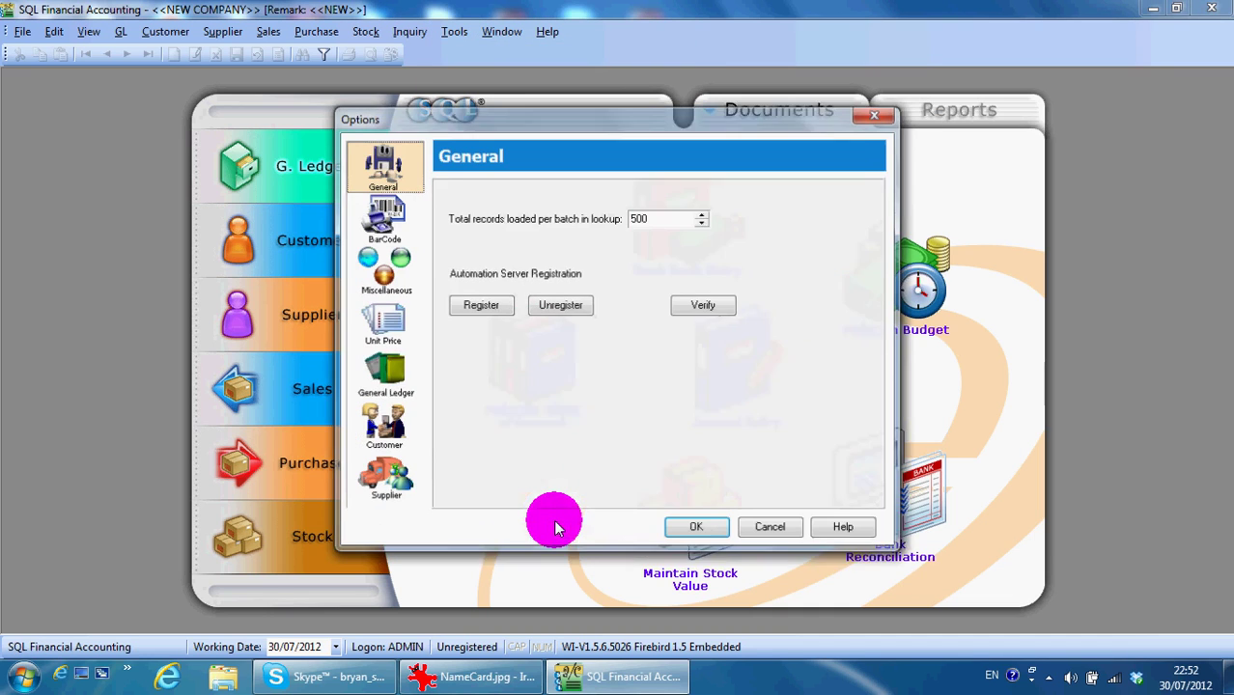
{"action": "left_click", "coordinate": [387, 371]}
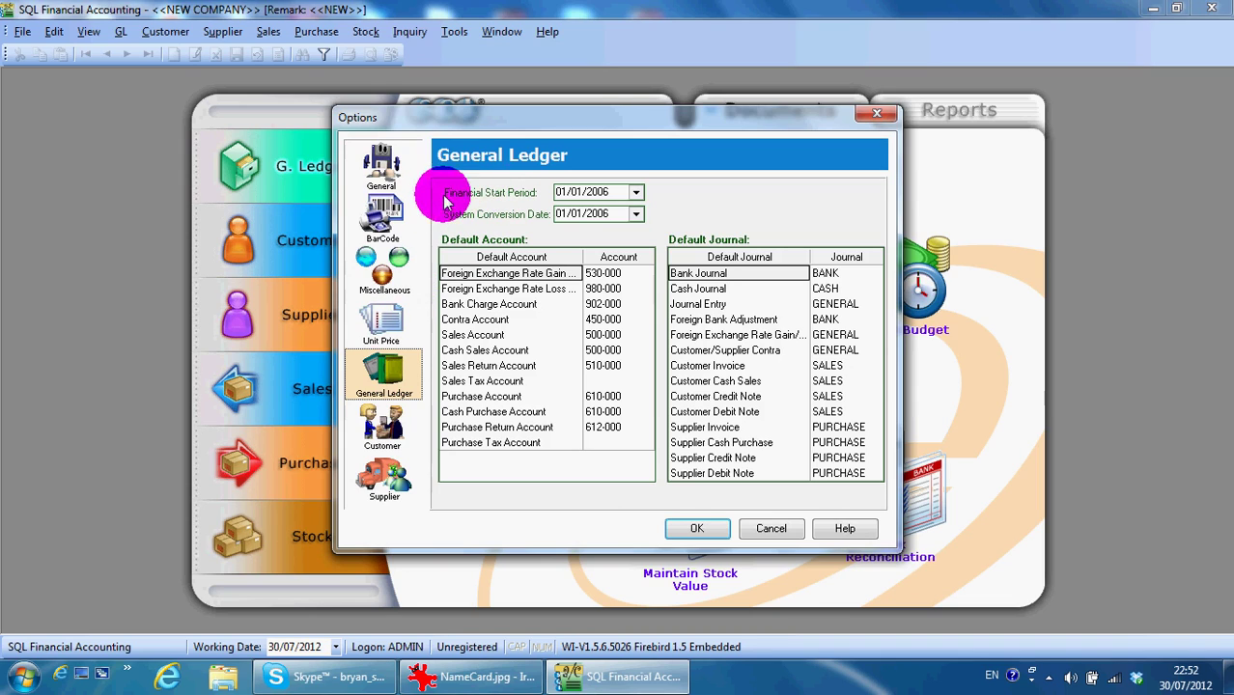
{"action": "left_click", "coordinate": [617, 193]}
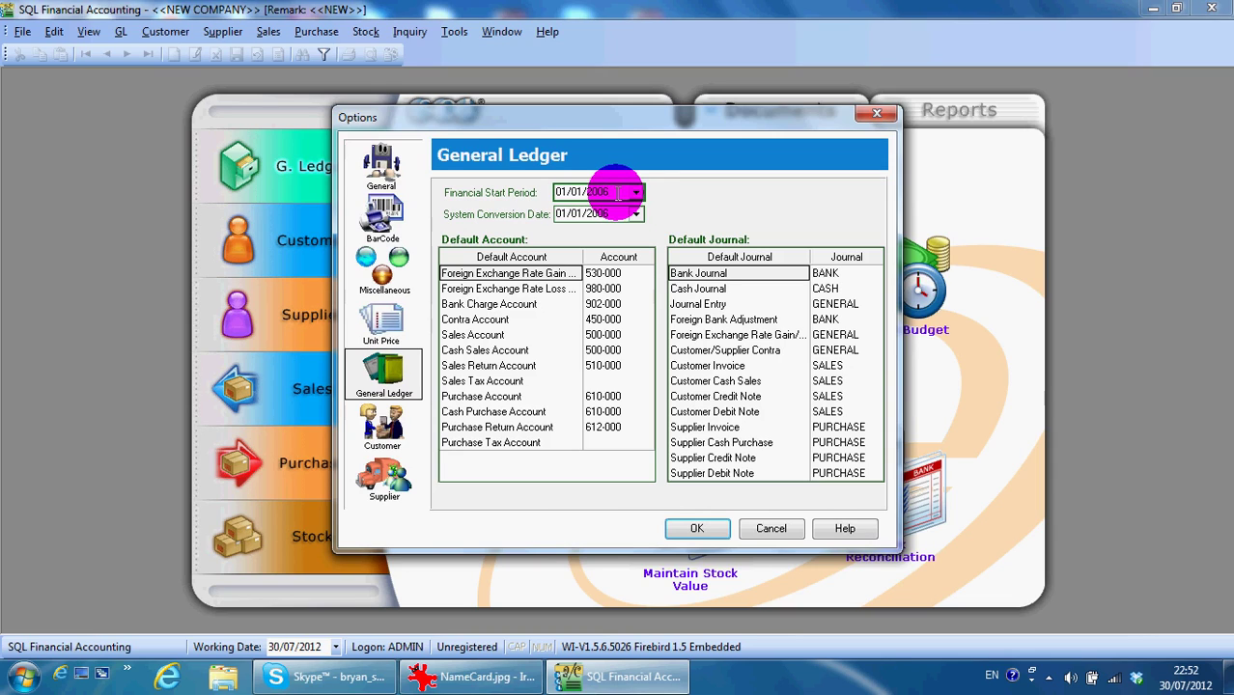
{"action": "type", "text": "12"}
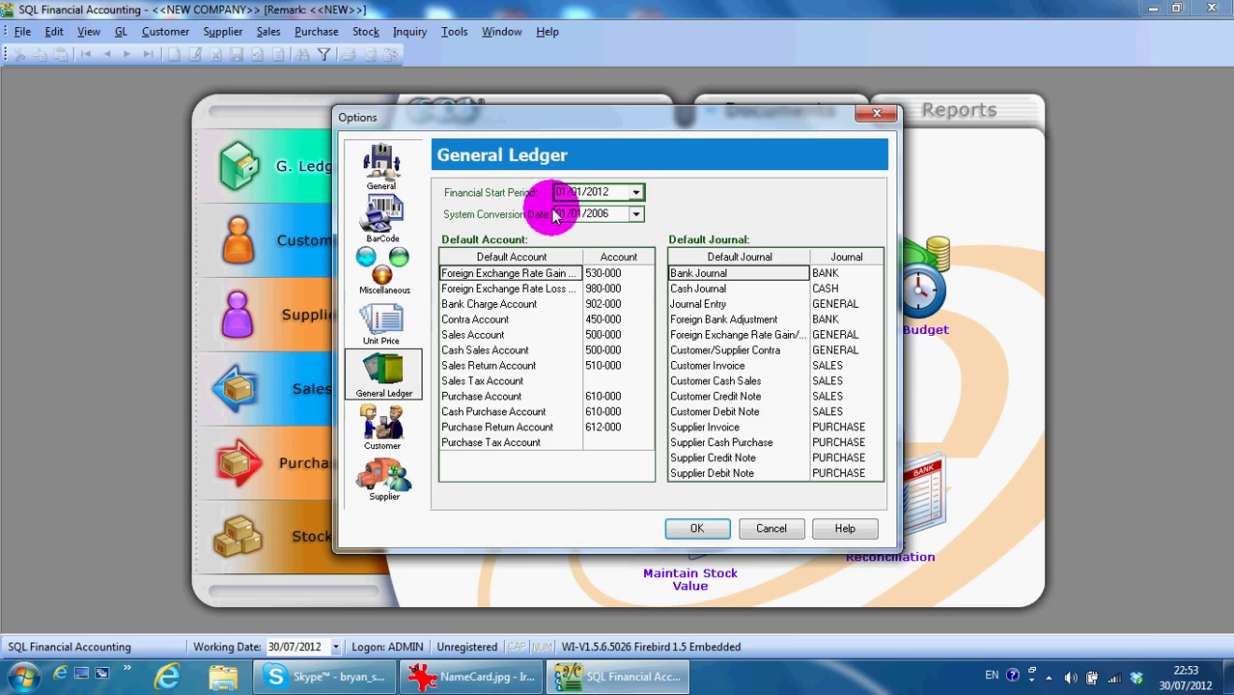
{"action": "left_click", "coordinate": [557, 218]}
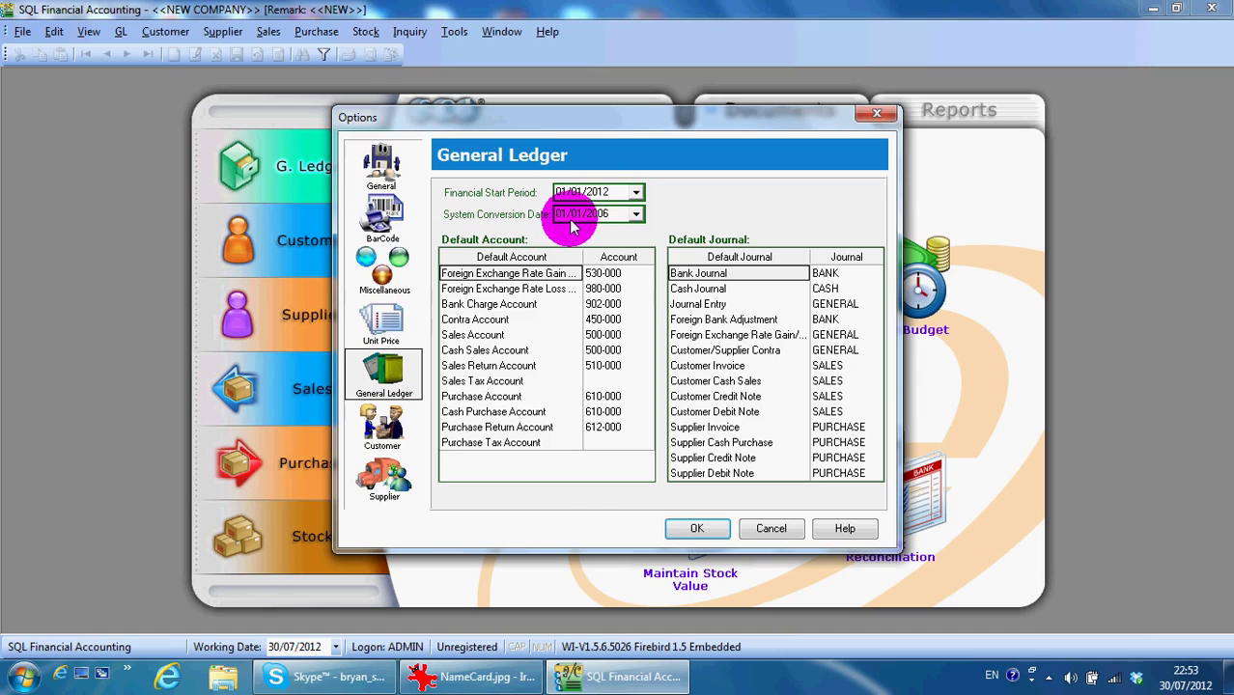
{"action": "left_click", "coordinate": [577, 216]}
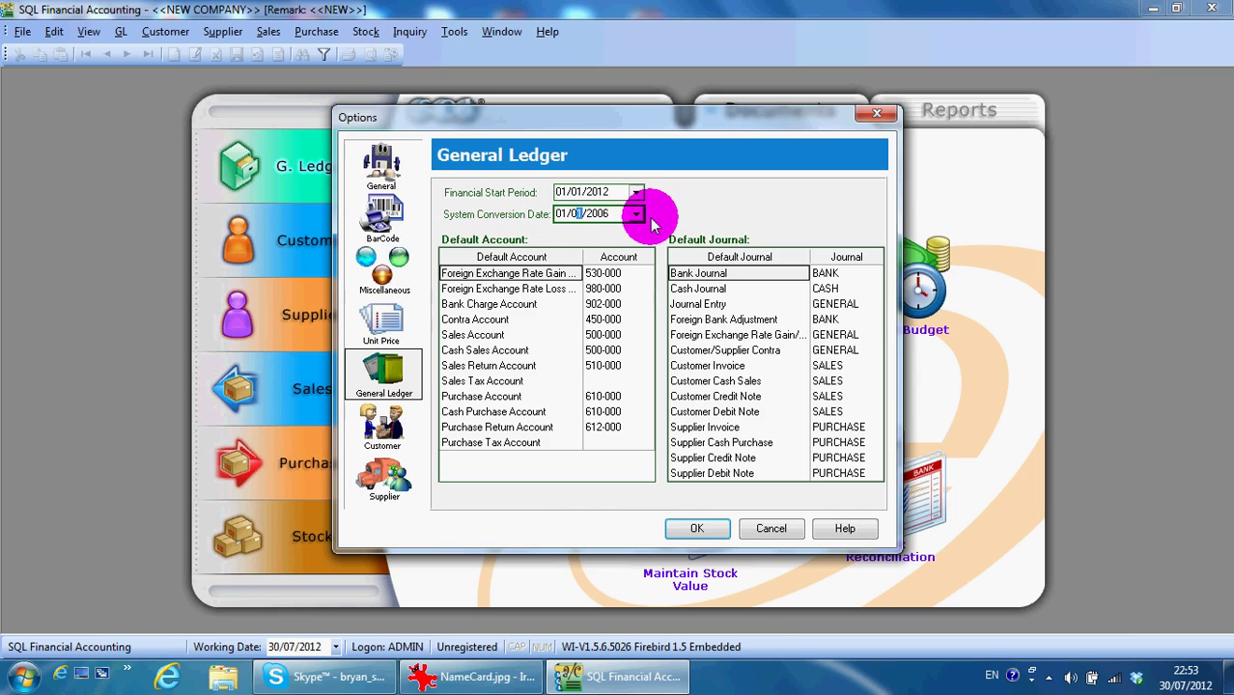
{"action": "type", "text": "07"}
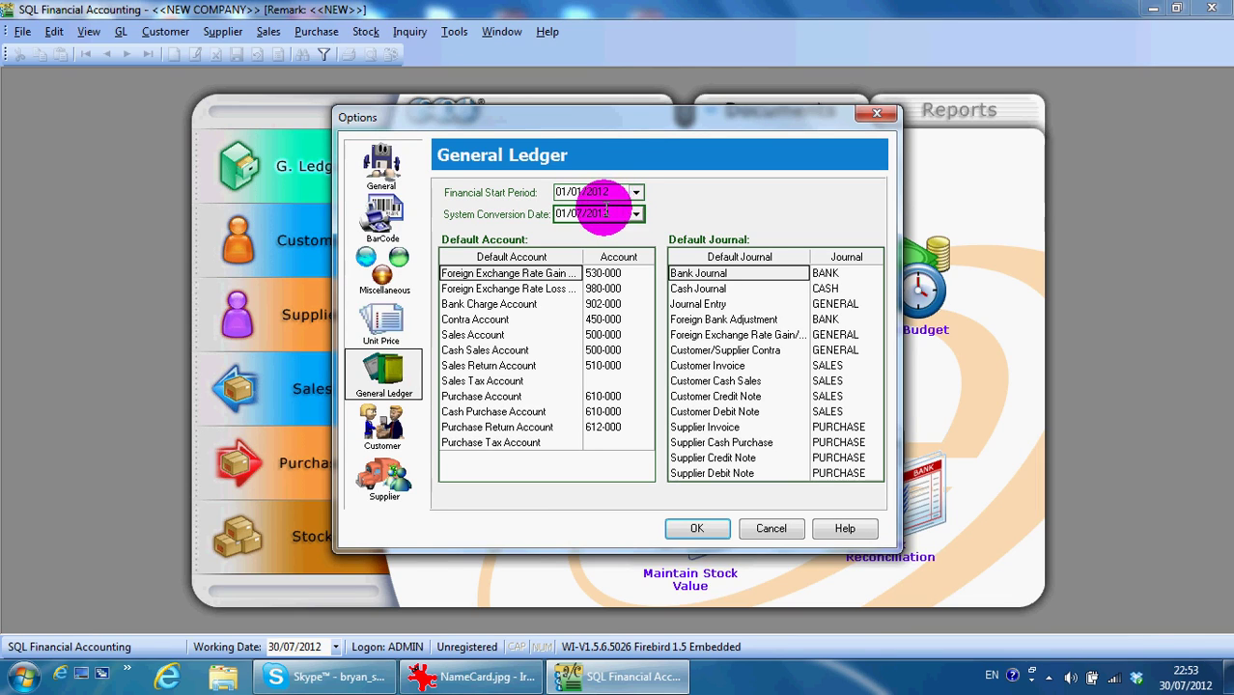
{"action": "left_click", "coordinate": [579, 216]}
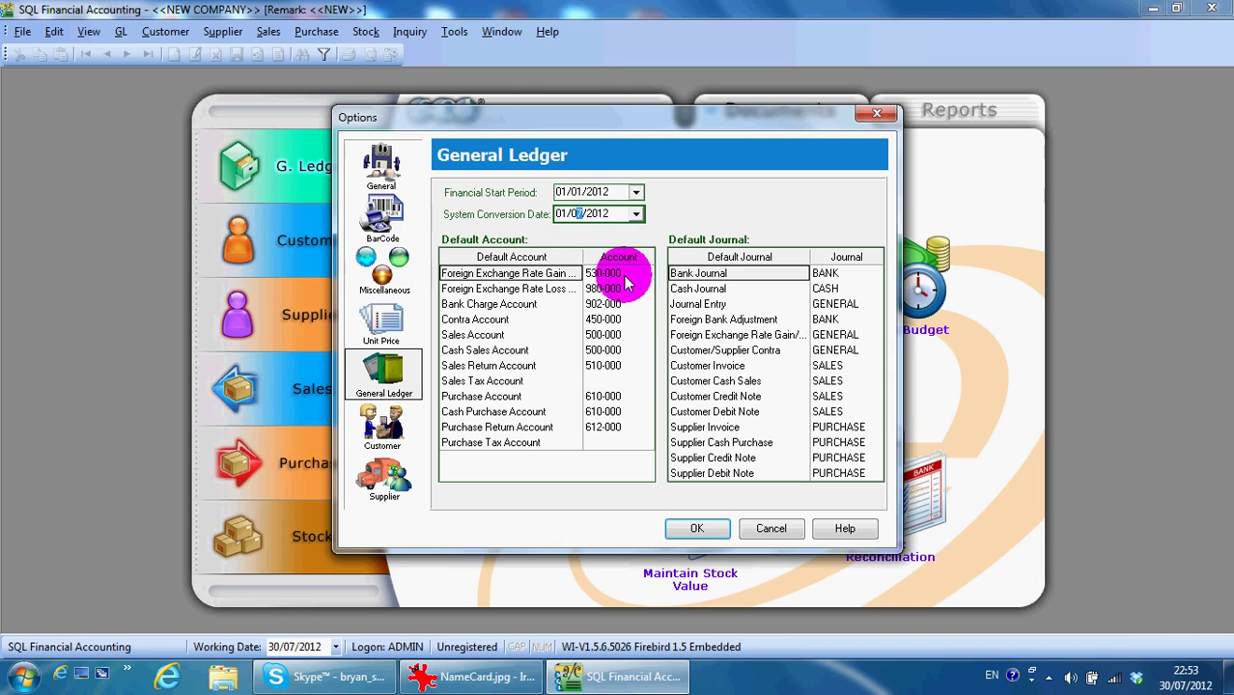
{"action": "type", "text": "1"}
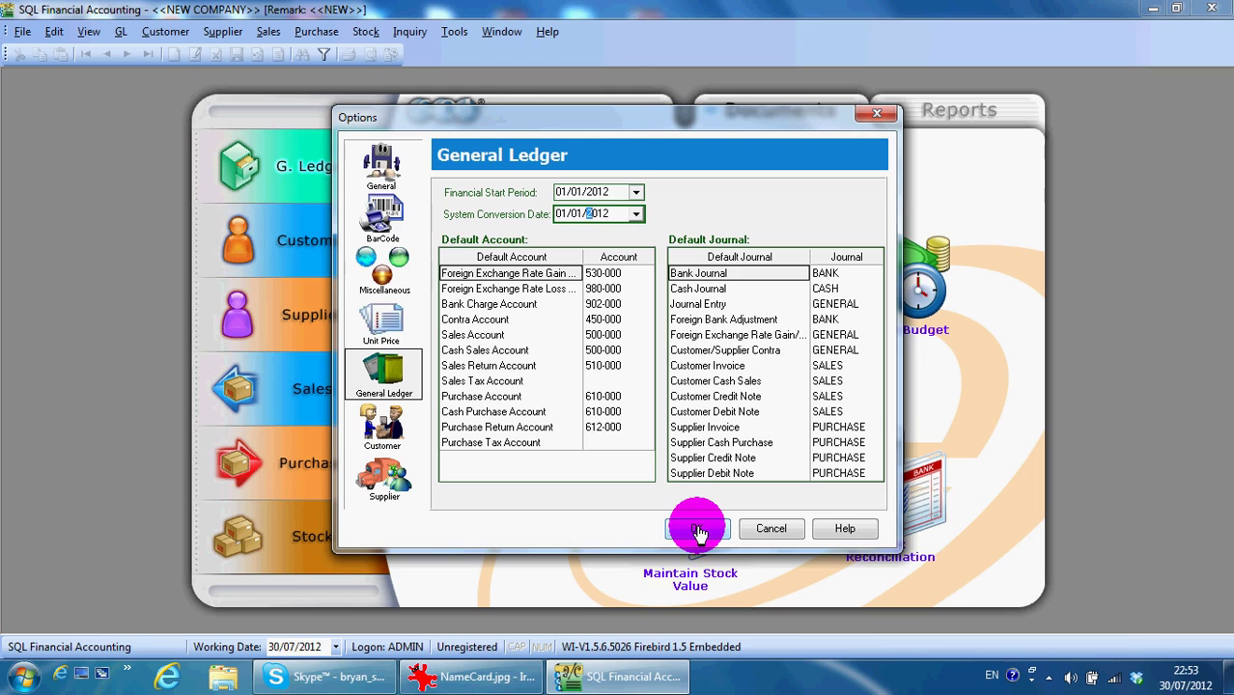
Confirm the new ledger dates, then rename the company in its profile to SYNTAX SDN BHD
{"action": "left_click", "coordinate": [697, 529]}
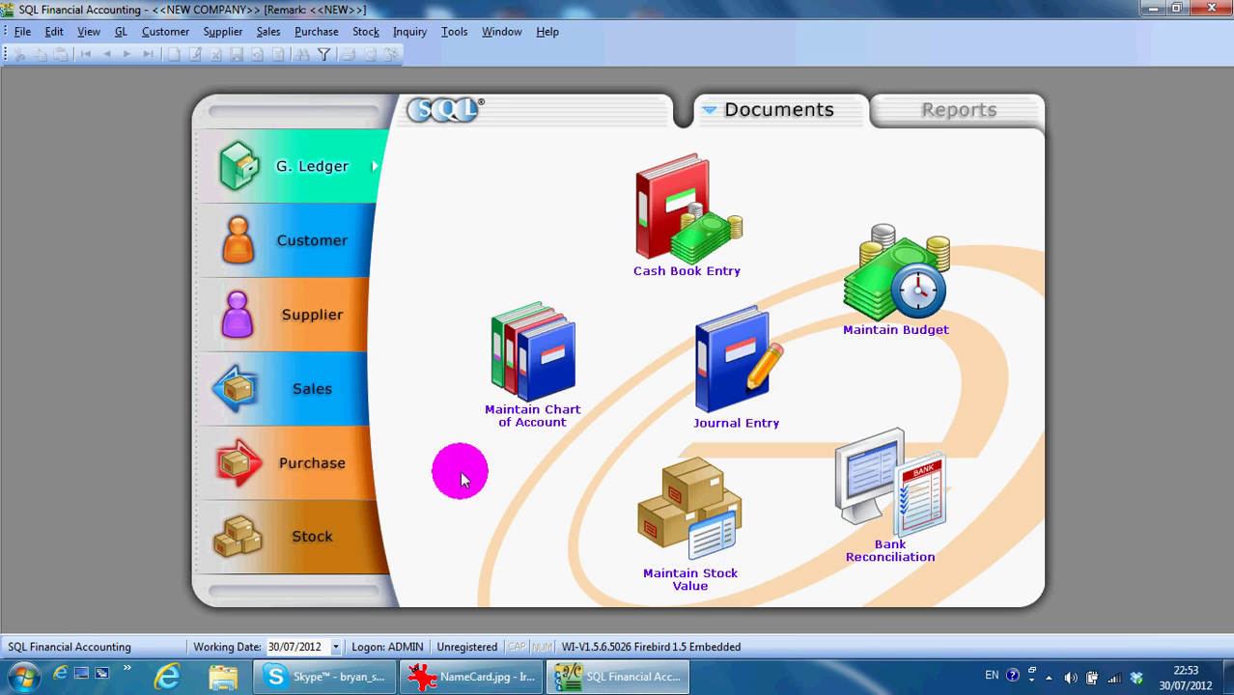
{"action": "left_click", "coordinate": [24, 35]}
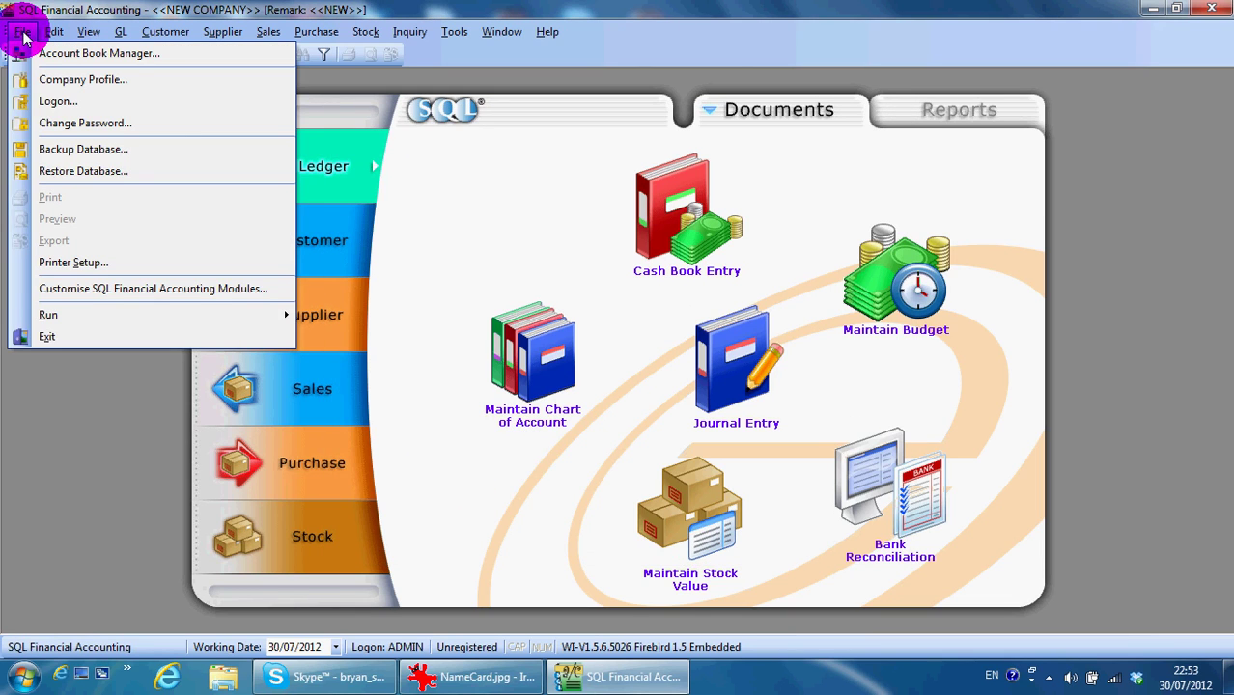
{"action": "left_click", "coordinate": [44, 78]}
{"action": "left_click", "coordinate": [471, 677]}
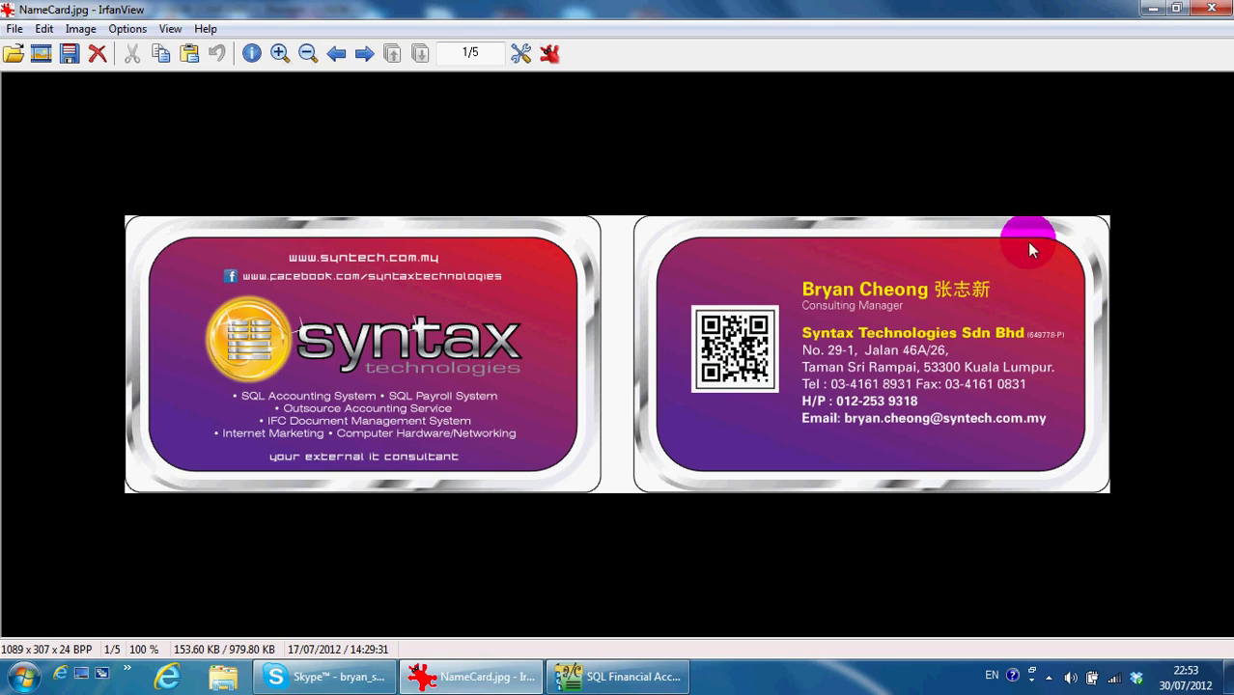
{"action": "left_click", "coordinate": [1152, 7]}
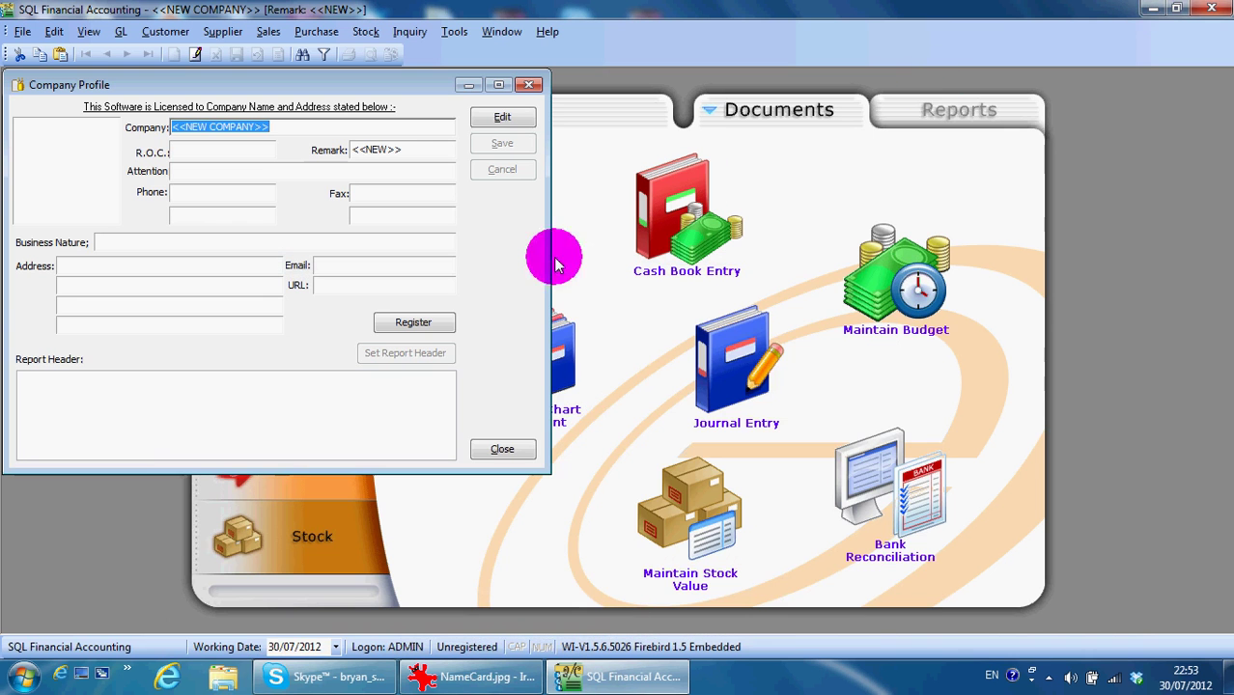
{"action": "left_click", "coordinate": [502, 117]}
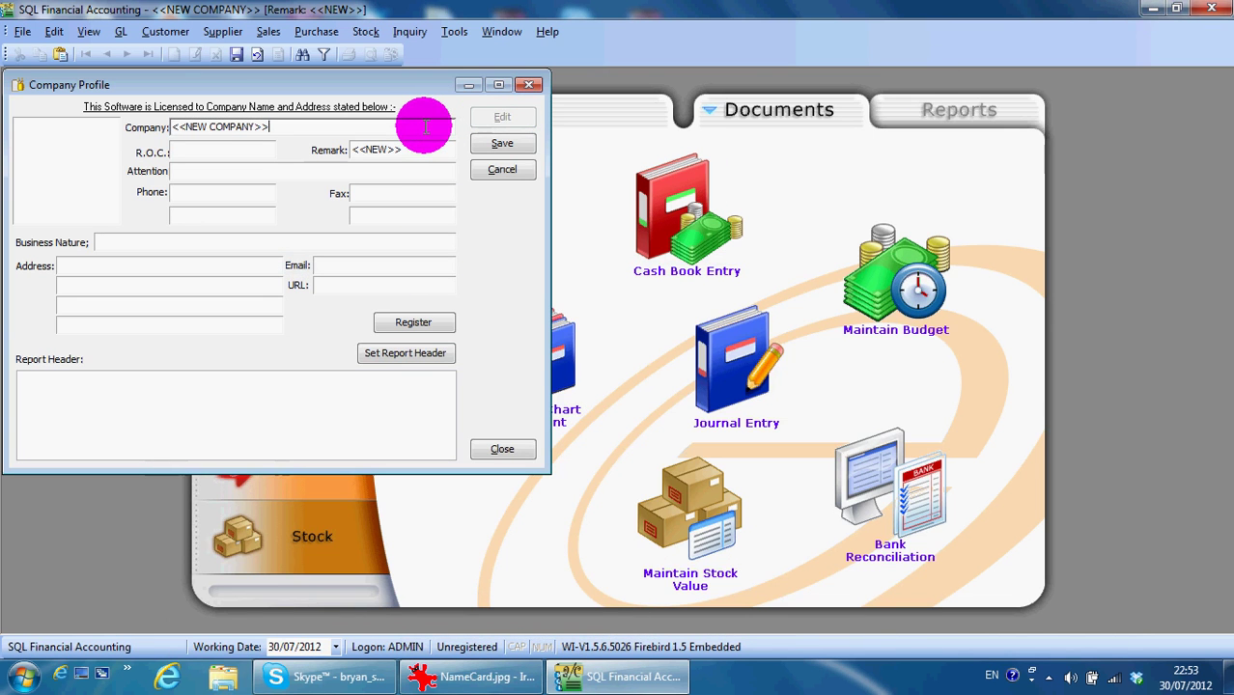
{"action": "double_click", "coordinate": [424, 127]}
{"action": "key", "text": "Caps_Lock"}
{"action": "type", "text": "SYN"}
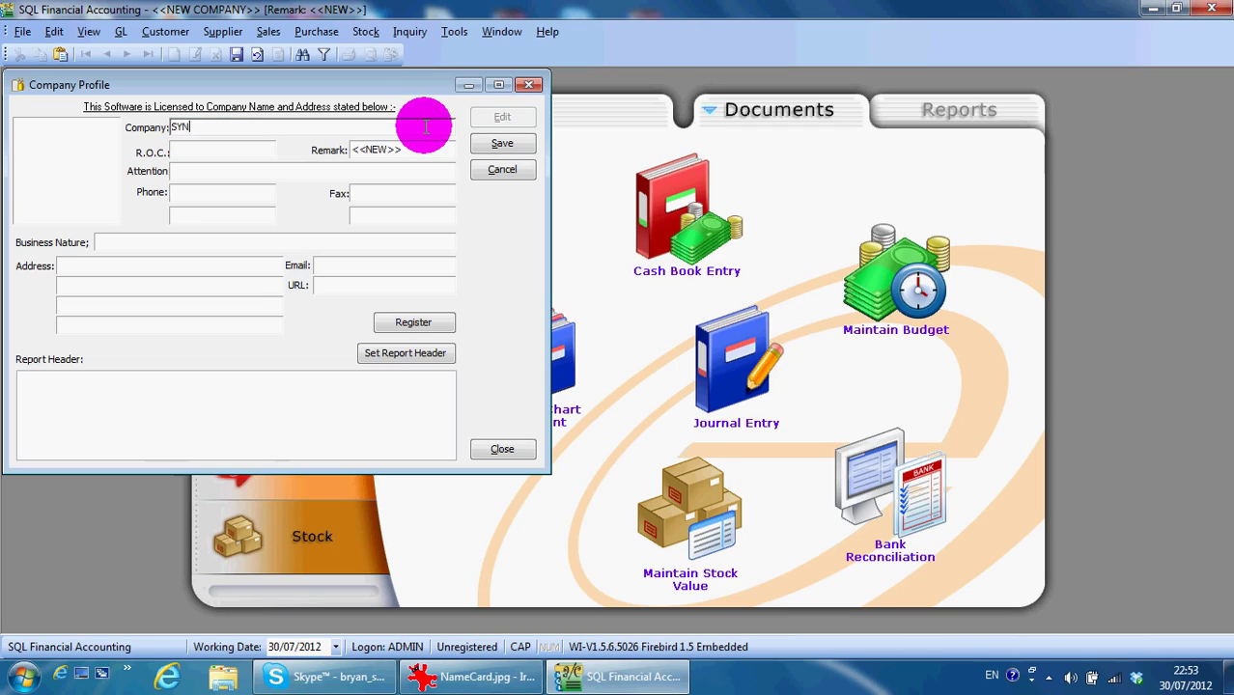
{"action": "type", "text": "TAX SDN"}
{"action": "type", "text": " BHD"}
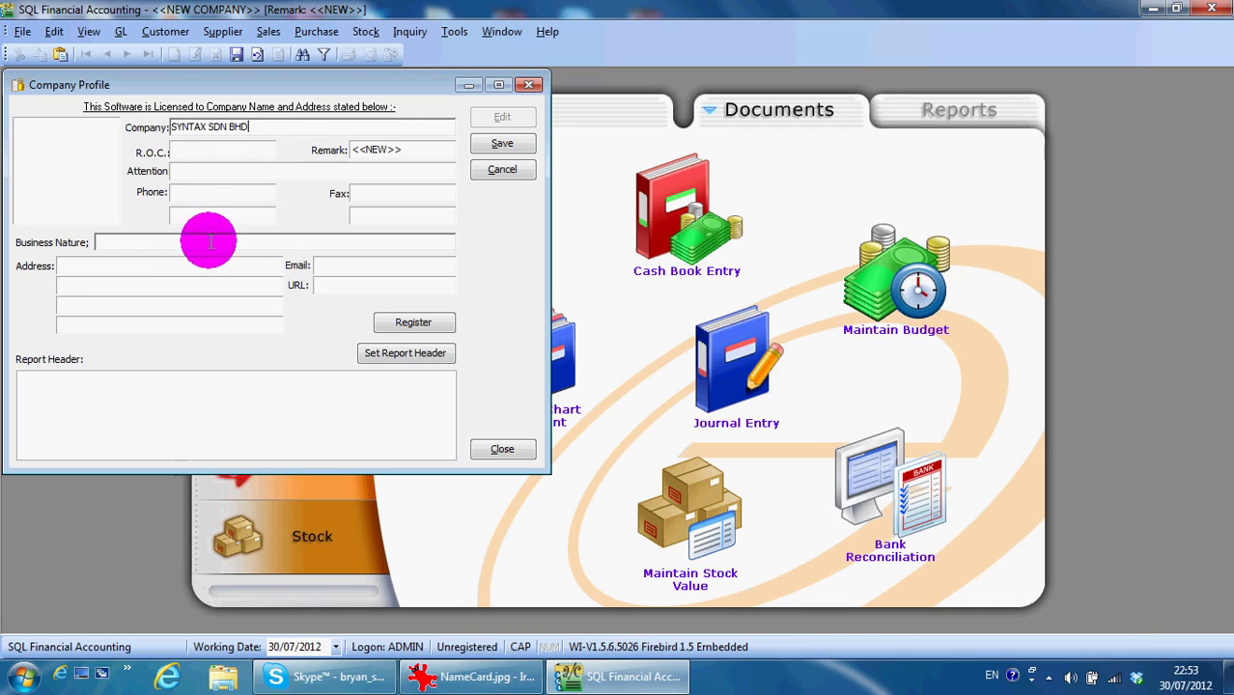
{"action": "left_click", "coordinate": [125, 268]}
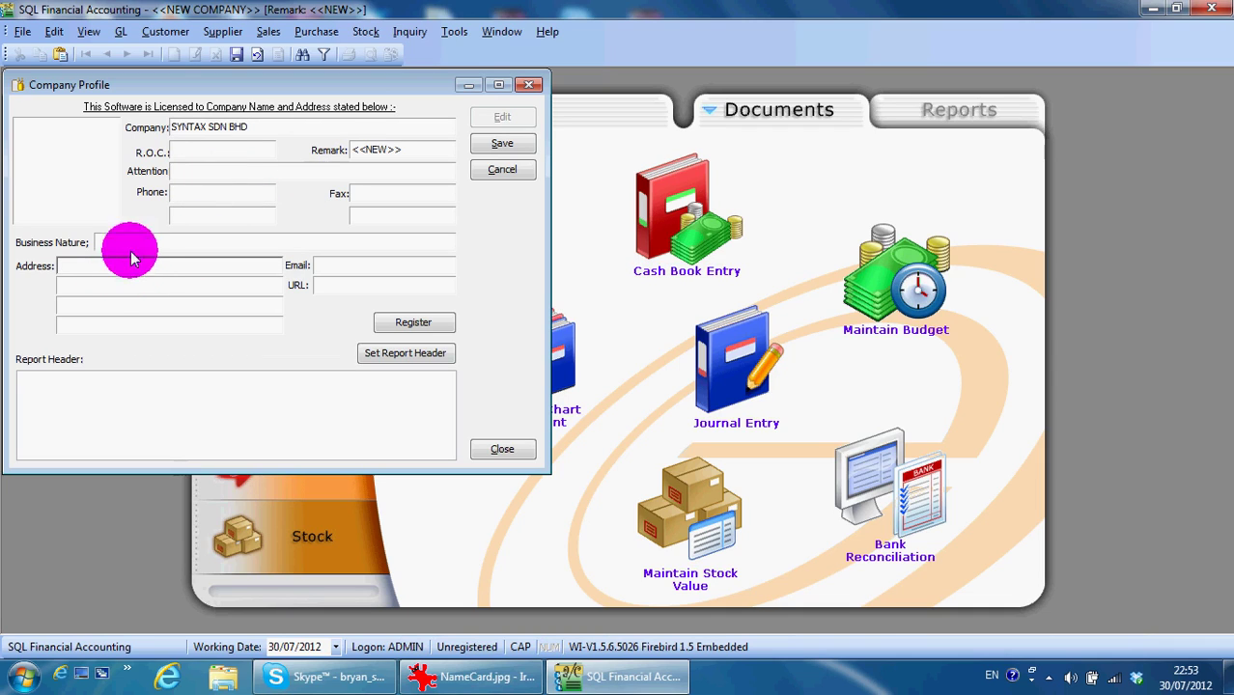
{"action": "left_click", "coordinate": [213, 193]}
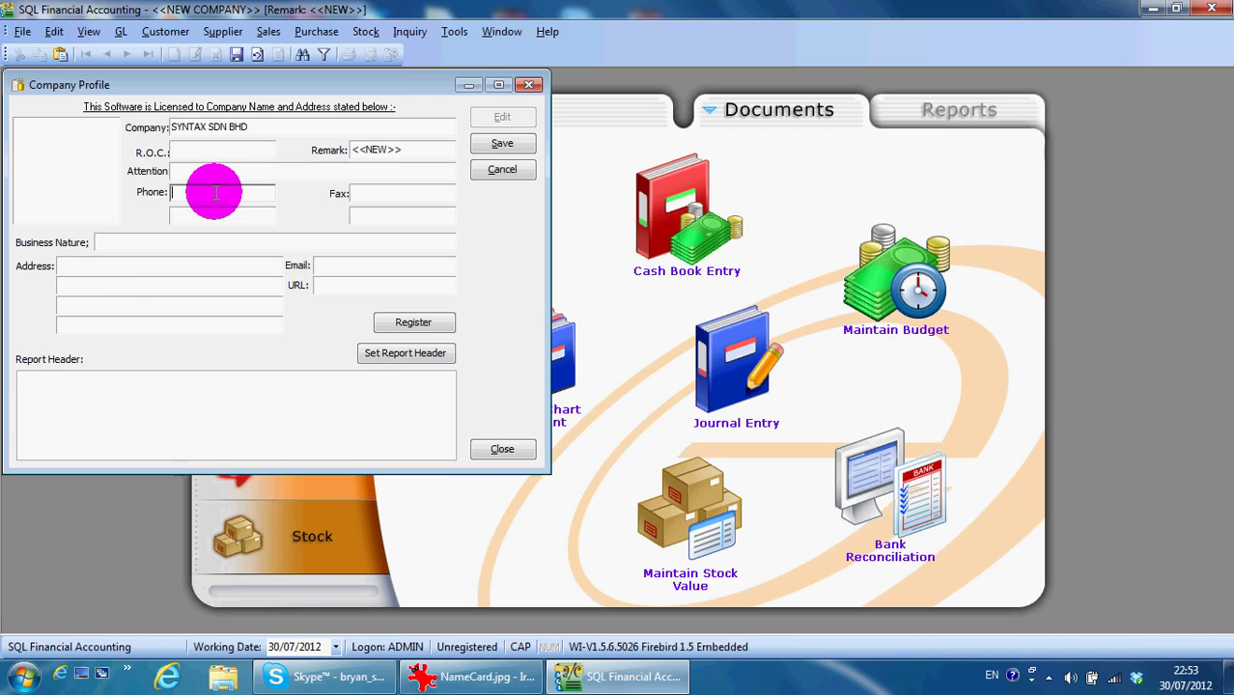
{"action": "type", "text": "03"}
{"action": "key", "text": "Tab"}
{"action": "key", "text": "Tab"}
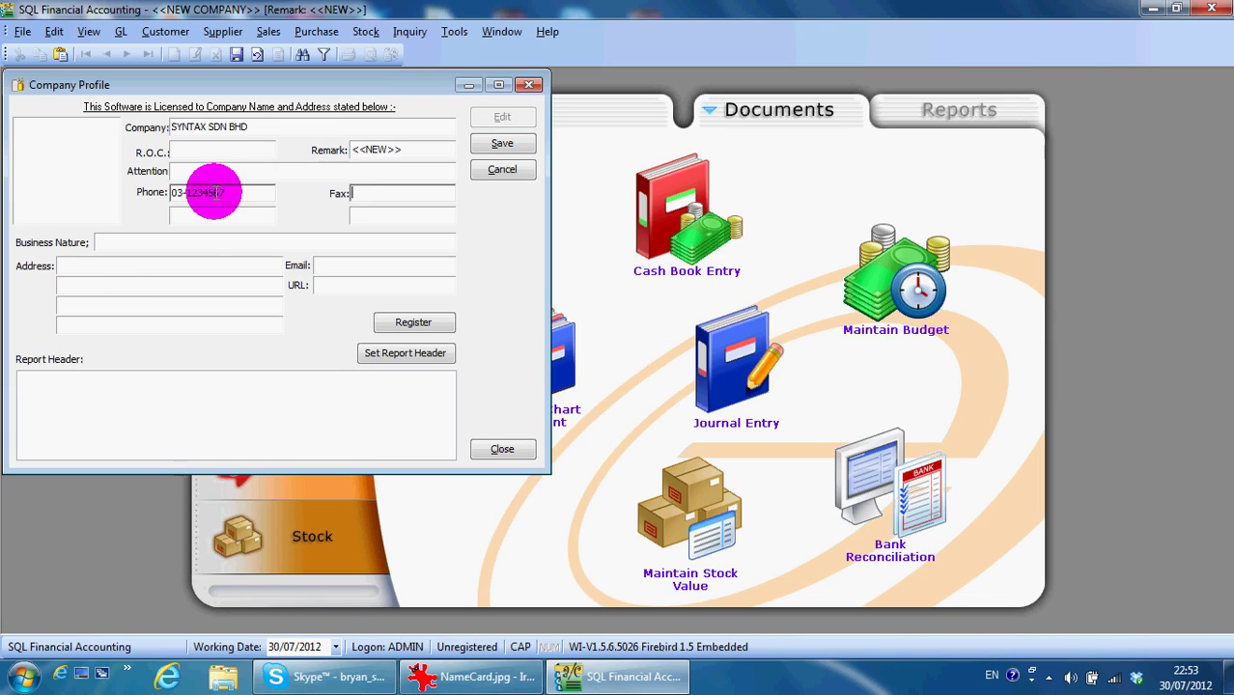
{"action": "left_click", "coordinate": [104, 268]}
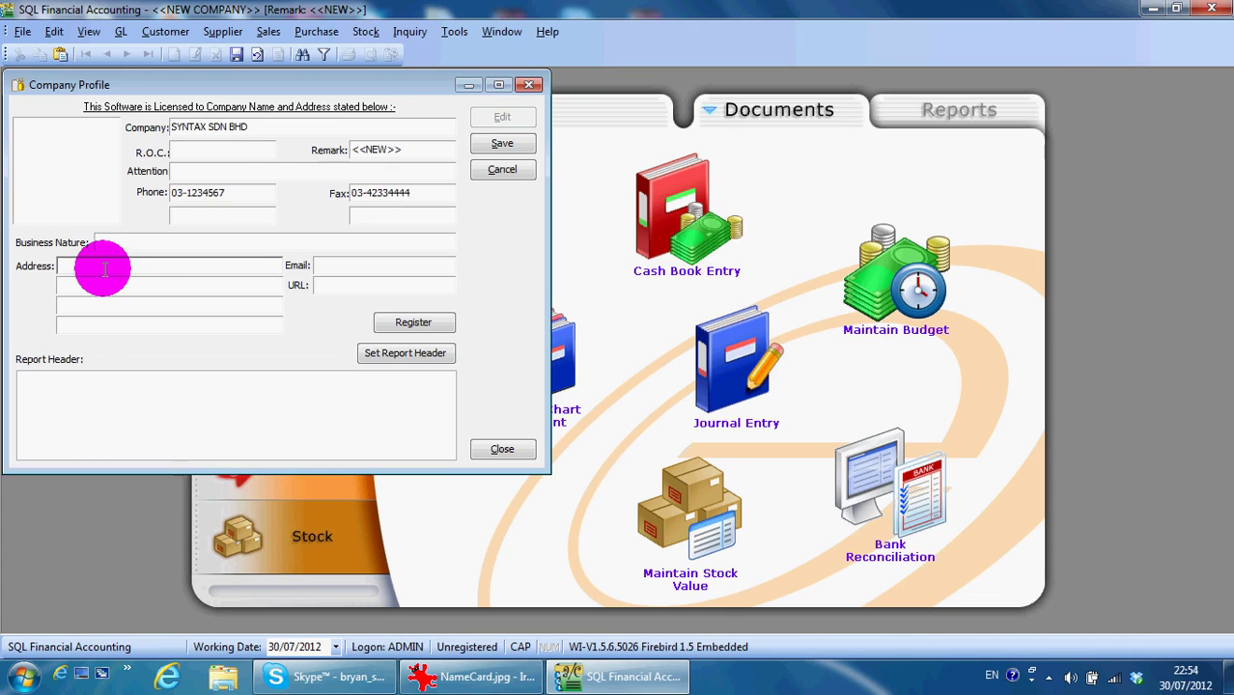
{"action": "type", "text": "NO,"}
{"action": "type", "text": "ALAN BRE"}
{"action": "type", "text": "JAYA,"}
{"action": "key", "text": "Return"}
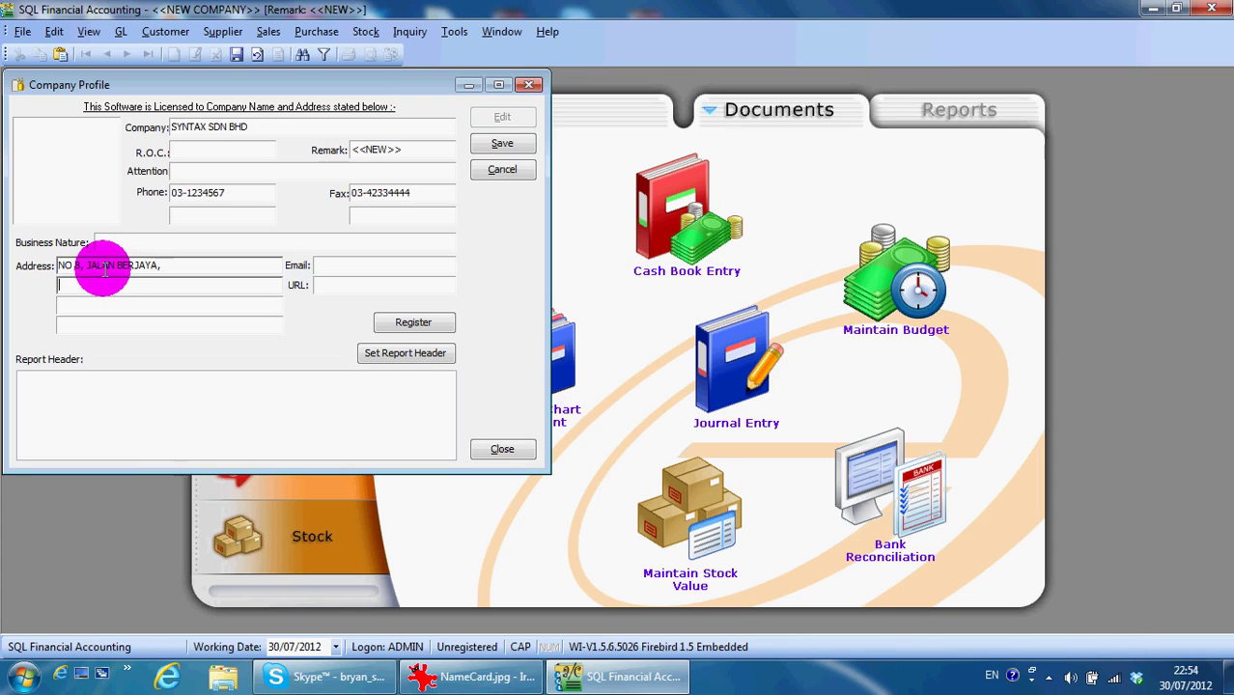
{"action": "type", "text": "TAMAN BE"}
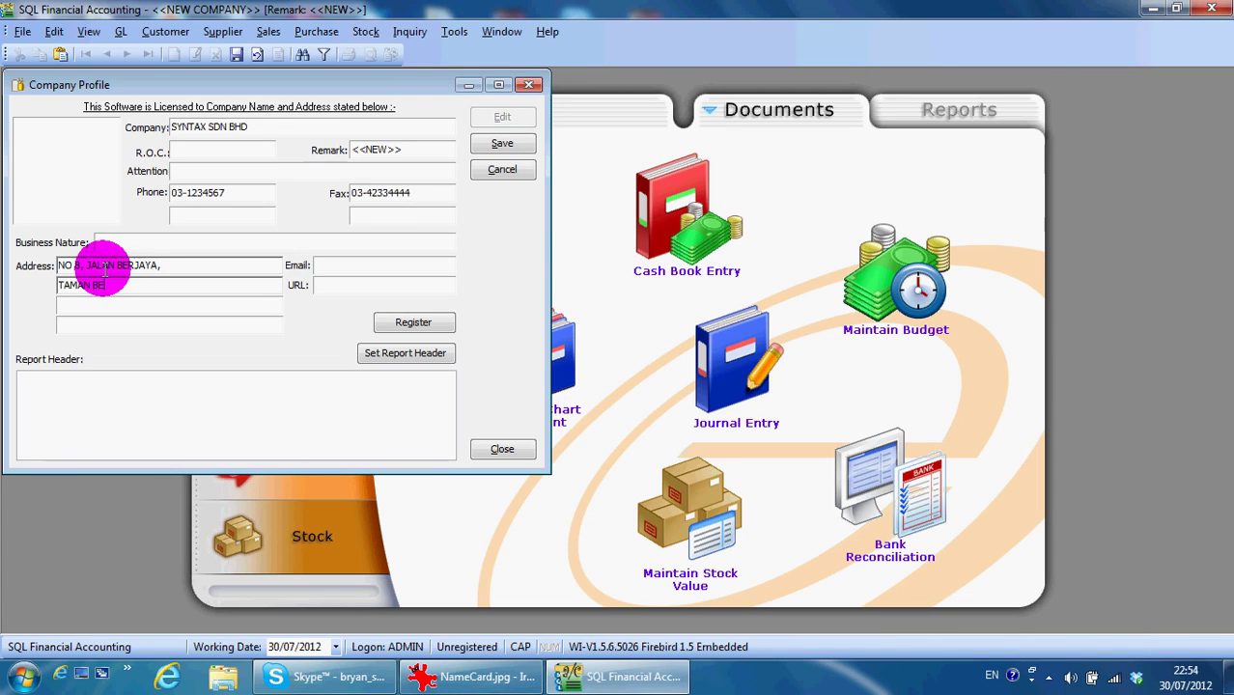
{"action": "type", "text": "RJAYA"}
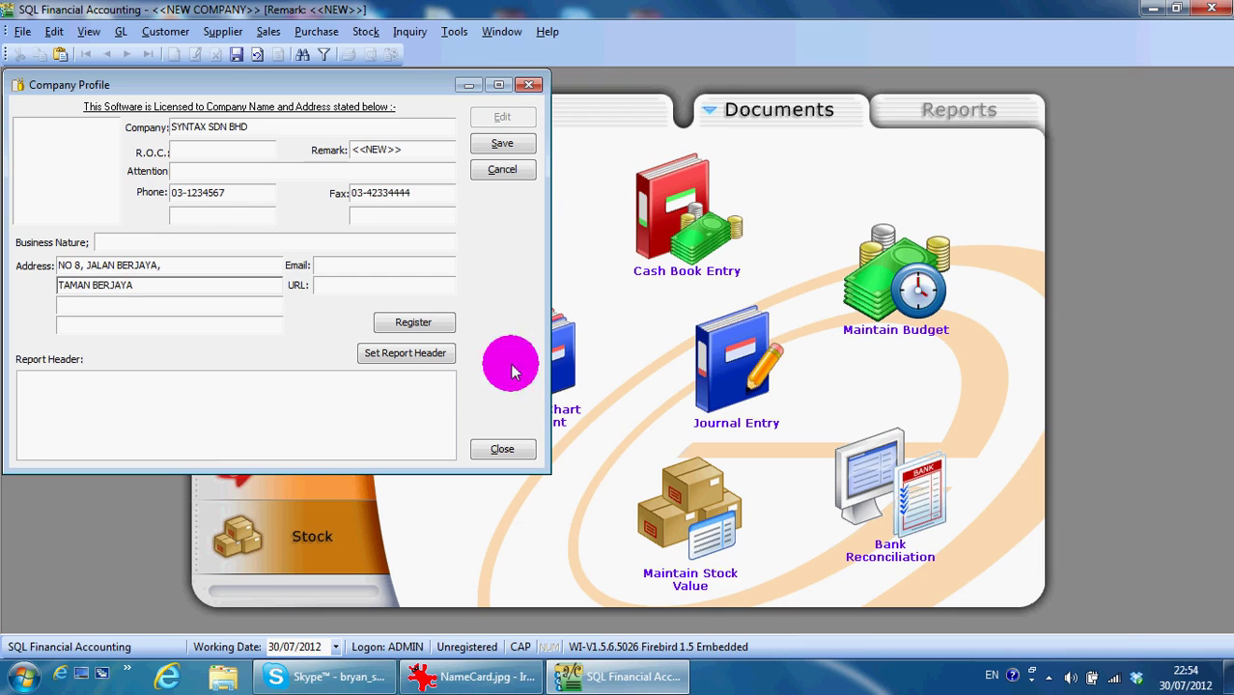
{"action": "left_click", "coordinate": [495, 143]}
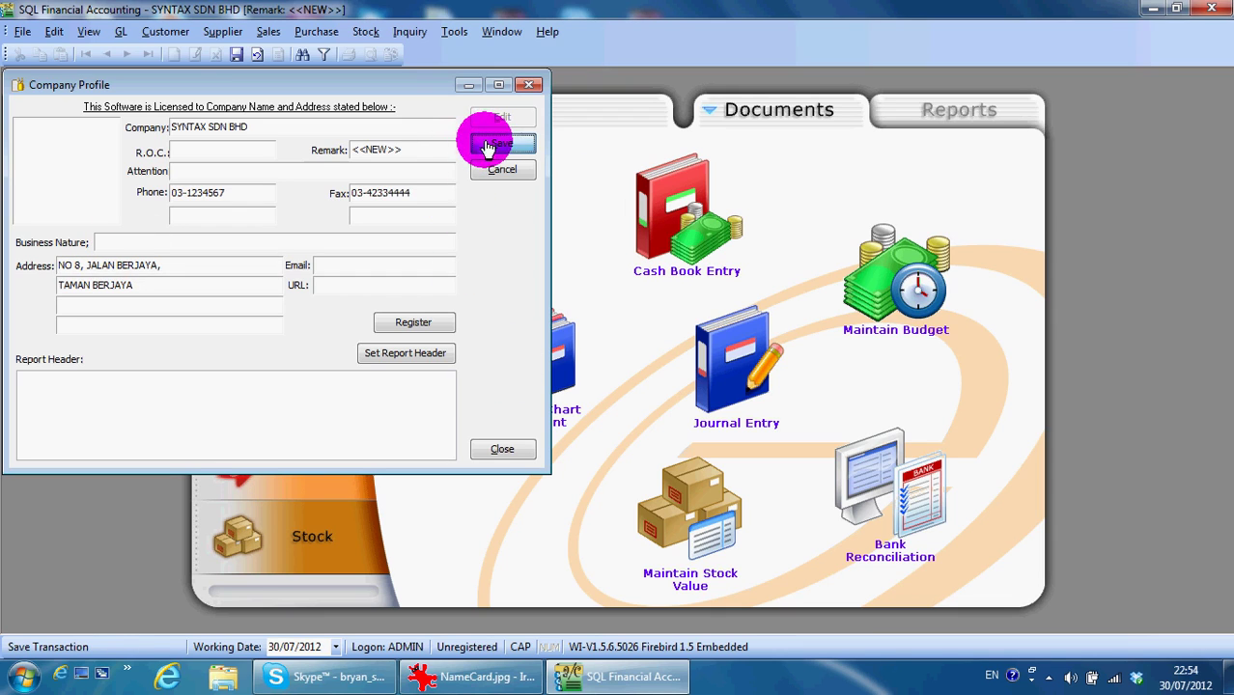
Preview the Activation Code Request Form from Product Registration, declining to enter a Product ID
{"action": "left_click", "coordinate": [439, 328]}
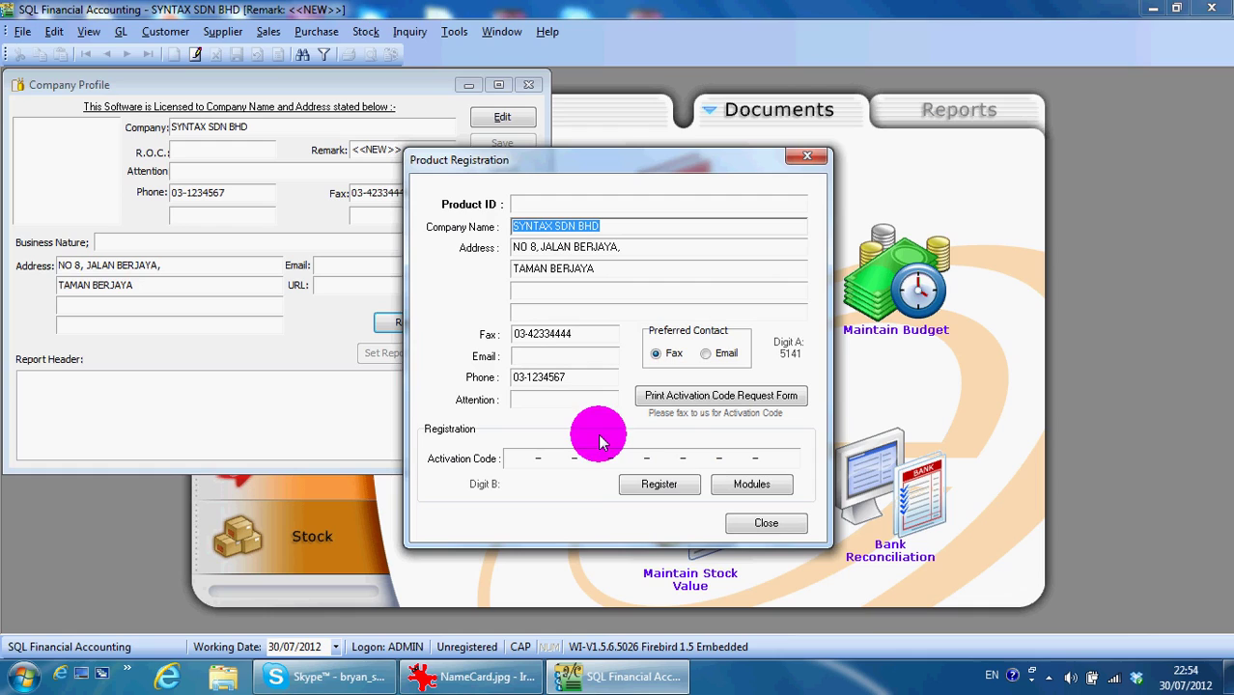
{"action": "left_click", "coordinate": [699, 403]}
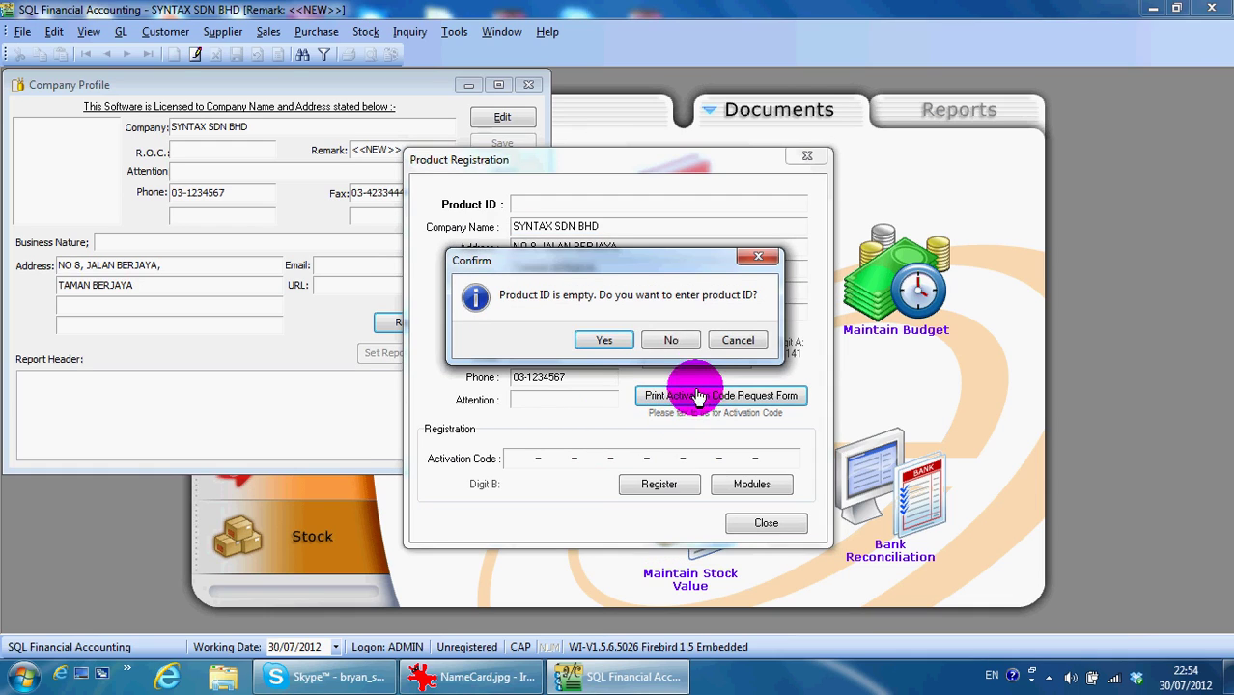
{"action": "left_click", "coordinate": [681, 342]}
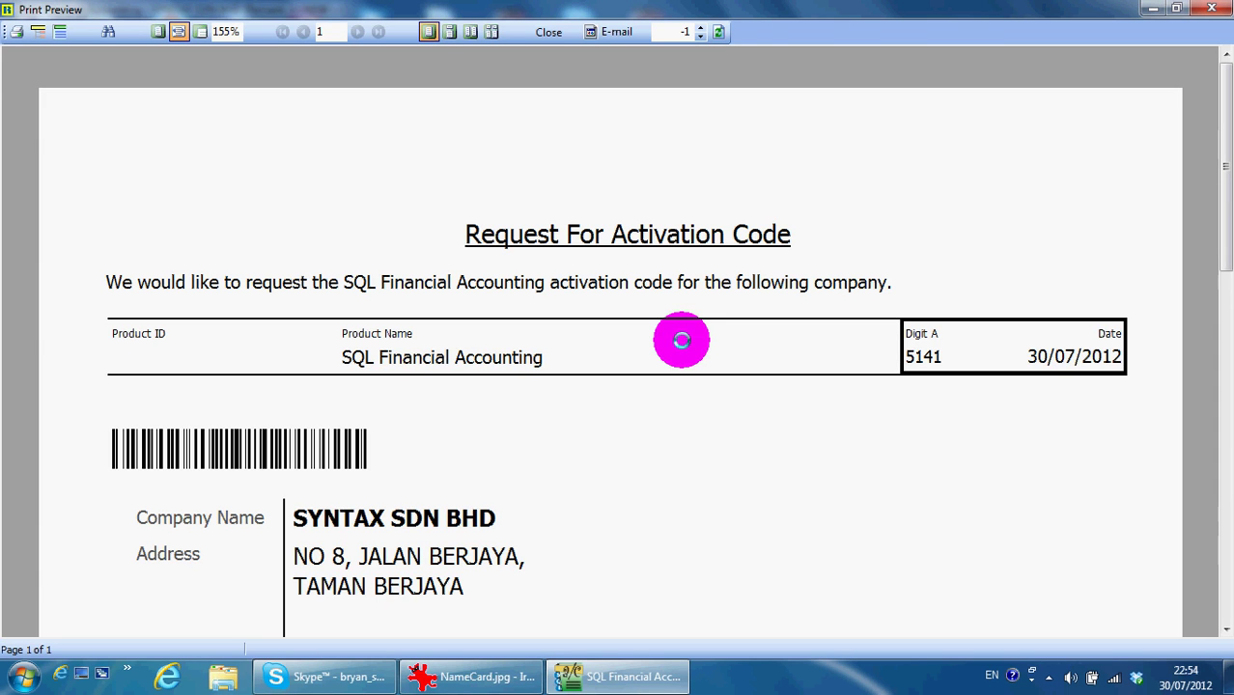
Set printing to a PDF file named SYNTAX SQL ACTIVATION REQUEST on the Desktop
{"action": "left_click", "coordinate": [16, 37]}
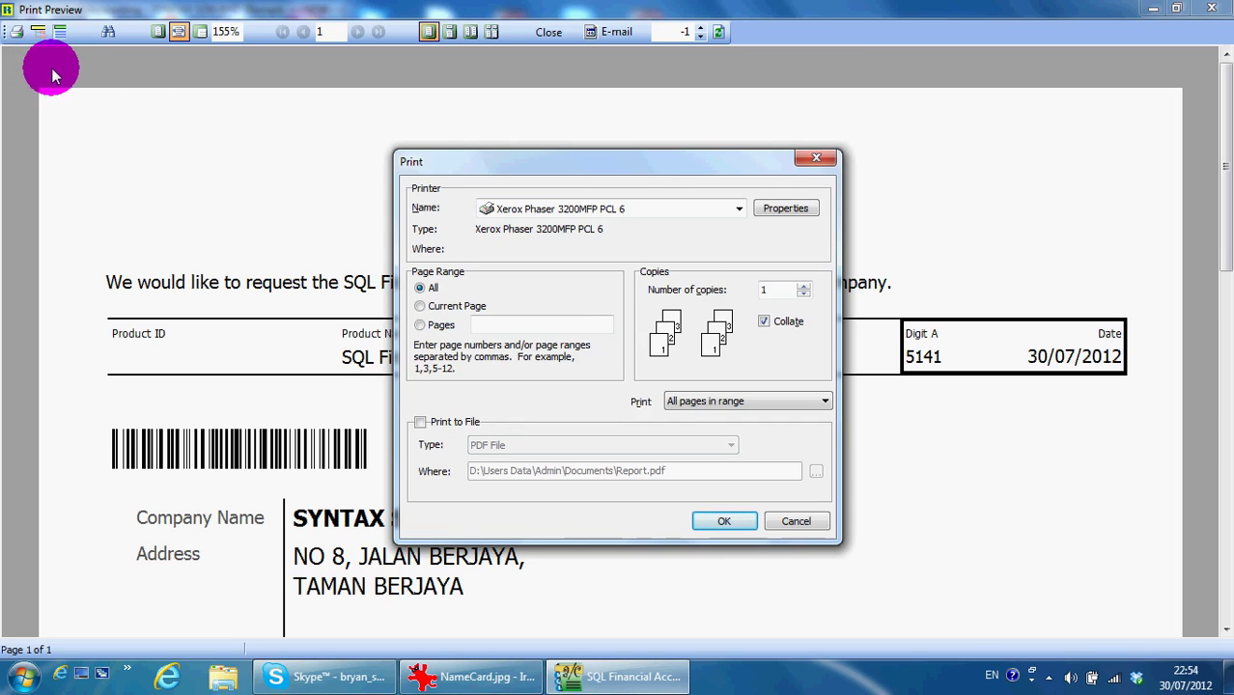
{"action": "left_click", "coordinate": [420, 421]}
{"action": "left_click", "coordinate": [653, 442]}
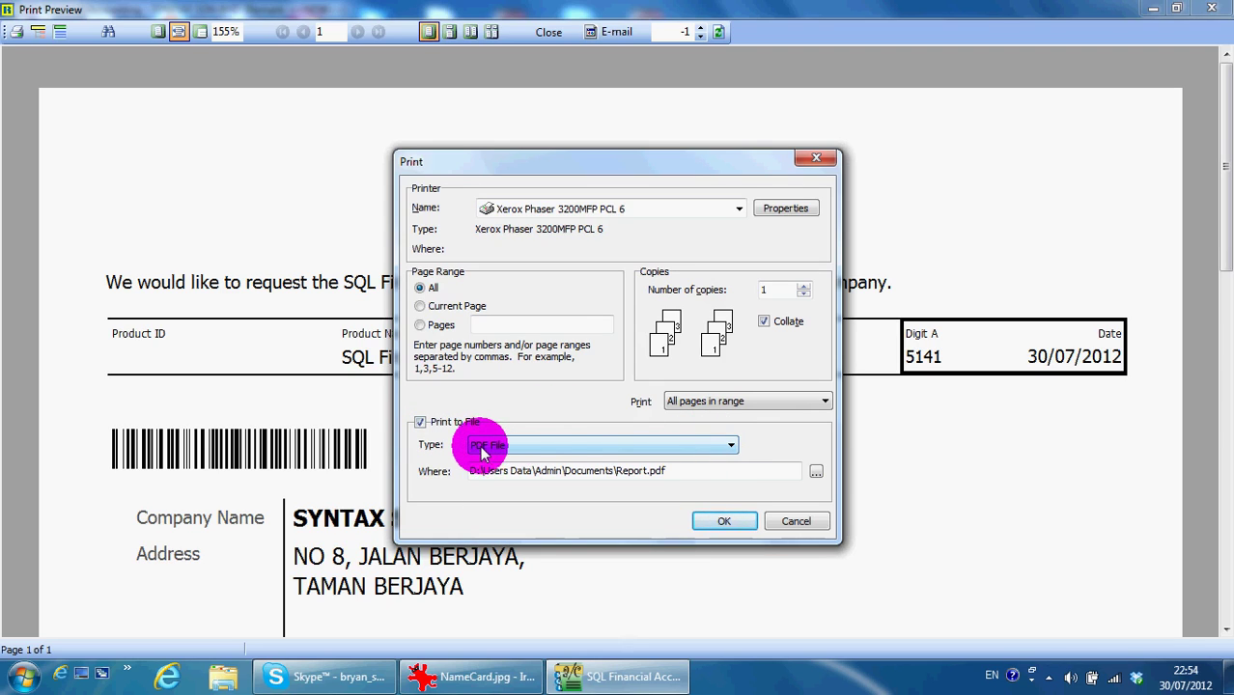
{"action": "left_click", "coordinate": [815, 472]}
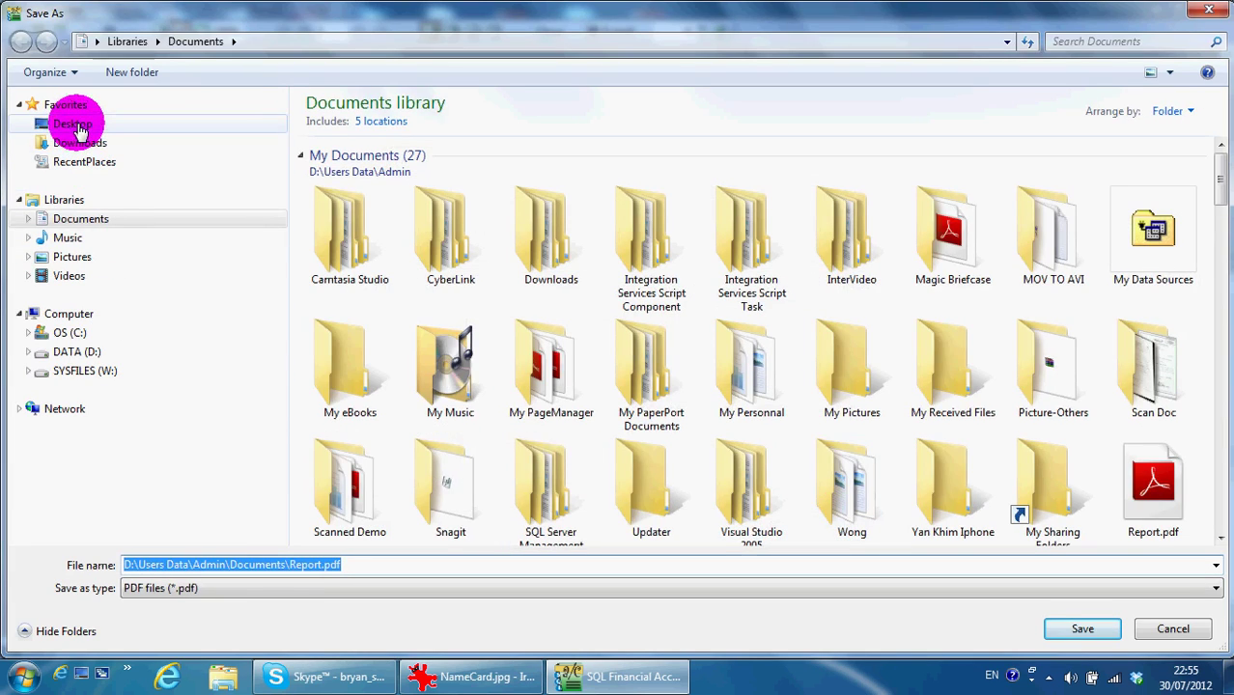
{"action": "left_click", "coordinate": [78, 124]}
{"action": "double_click", "coordinate": [240, 567]}
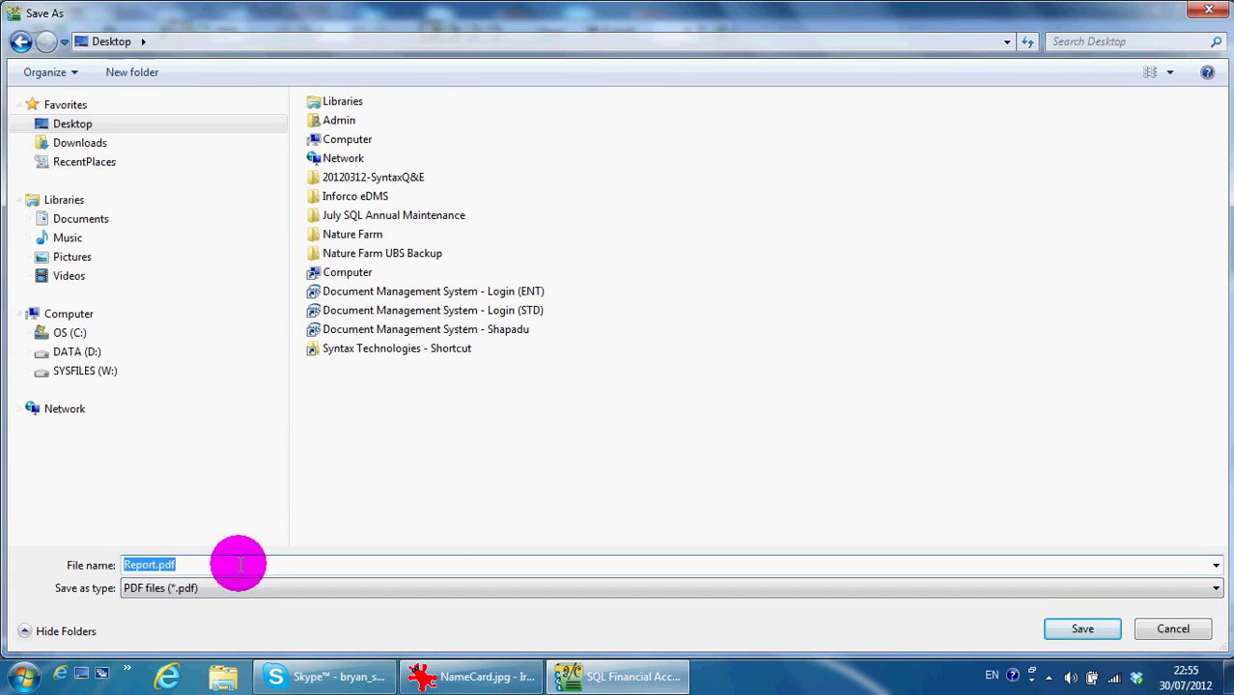
{"action": "type", "text": "SYNTAX SQL ACTIVATION REQUEST"}
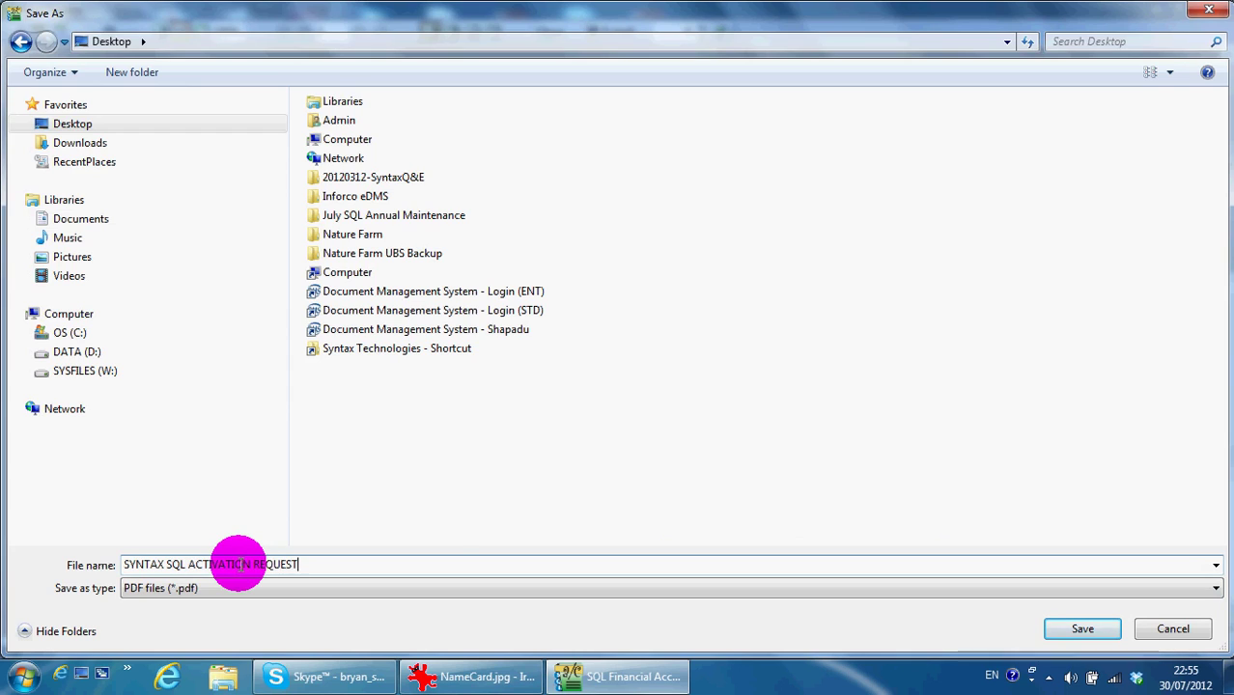
{"action": "left_click", "coordinate": [1101, 633]}
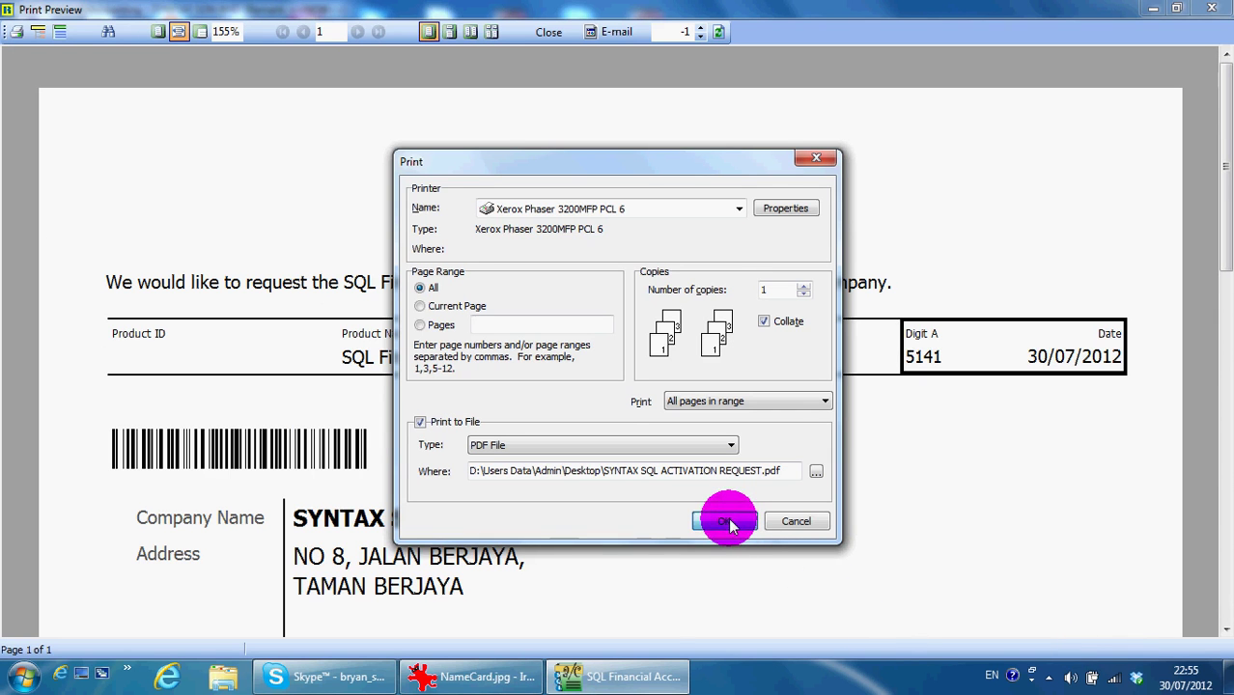
Confirm the PDF printout and close the print preview and Product Registration windows
{"action": "left_click", "coordinate": [729, 522]}
{"action": "left_click", "coordinate": [1194, 9]}
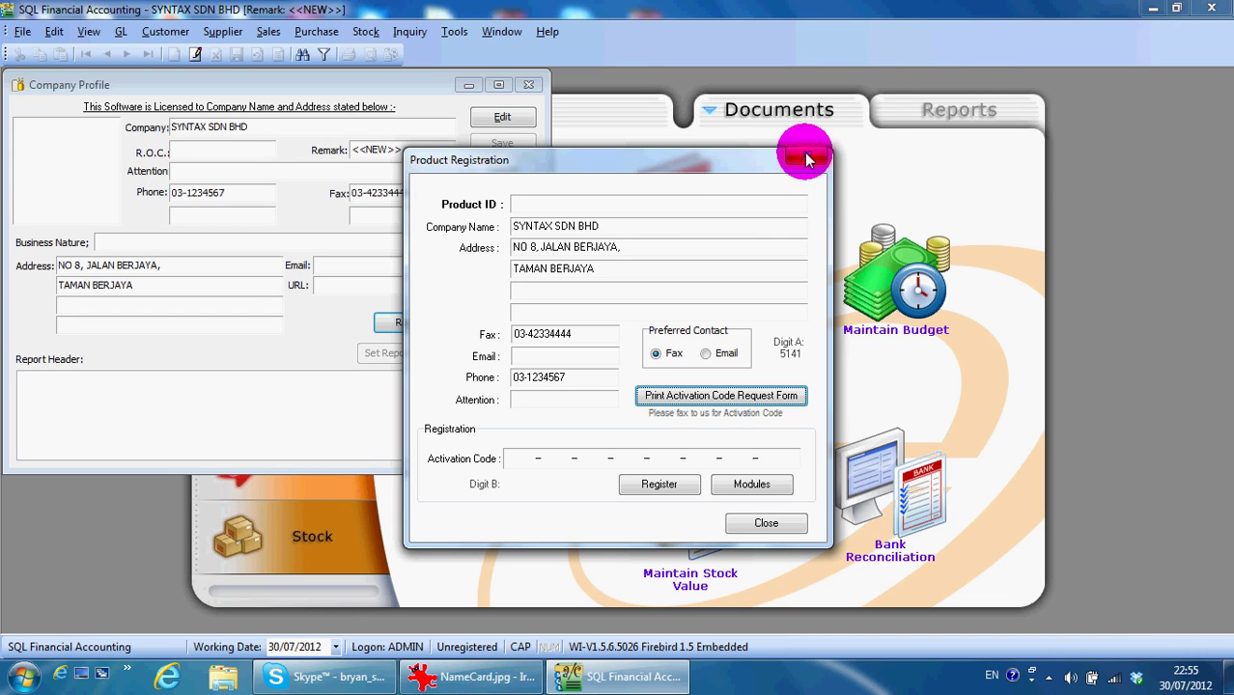
{"action": "left_click", "coordinate": [787, 525]}
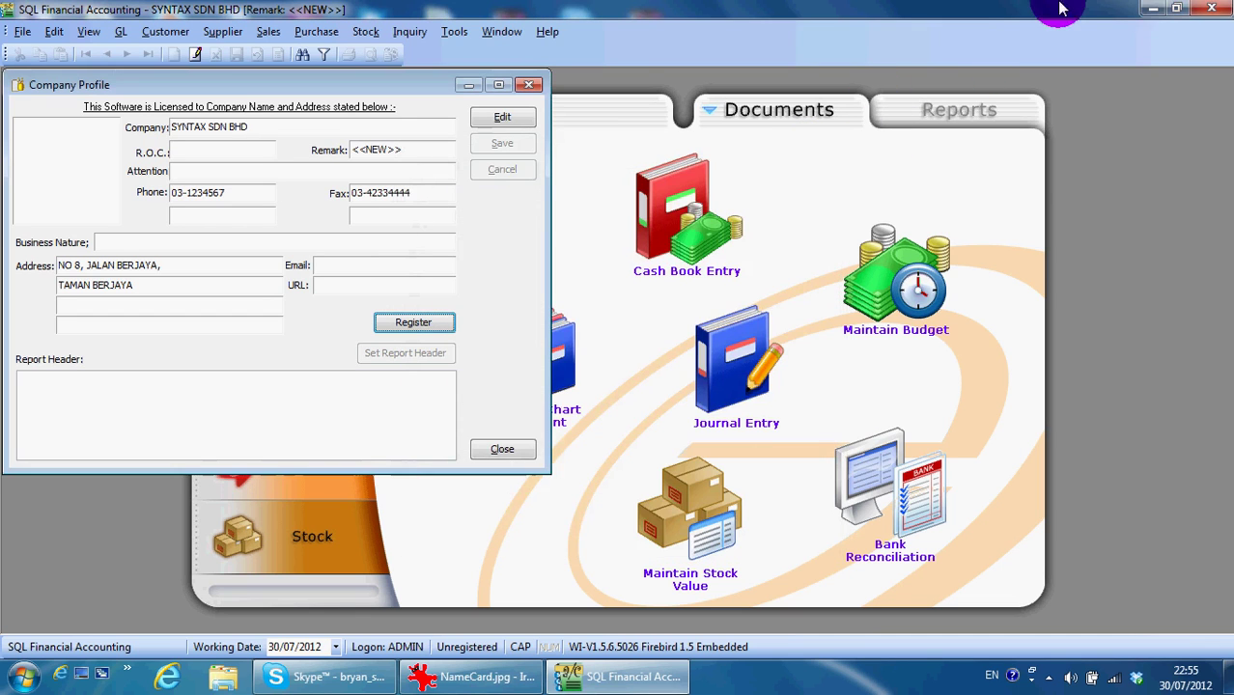
Open the SYNTAX SQL ACTIVATION REQUEST PDF from the desktop, close it, and restore SQL Accounting
{"action": "left_click", "coordinate": [1152, 8]}
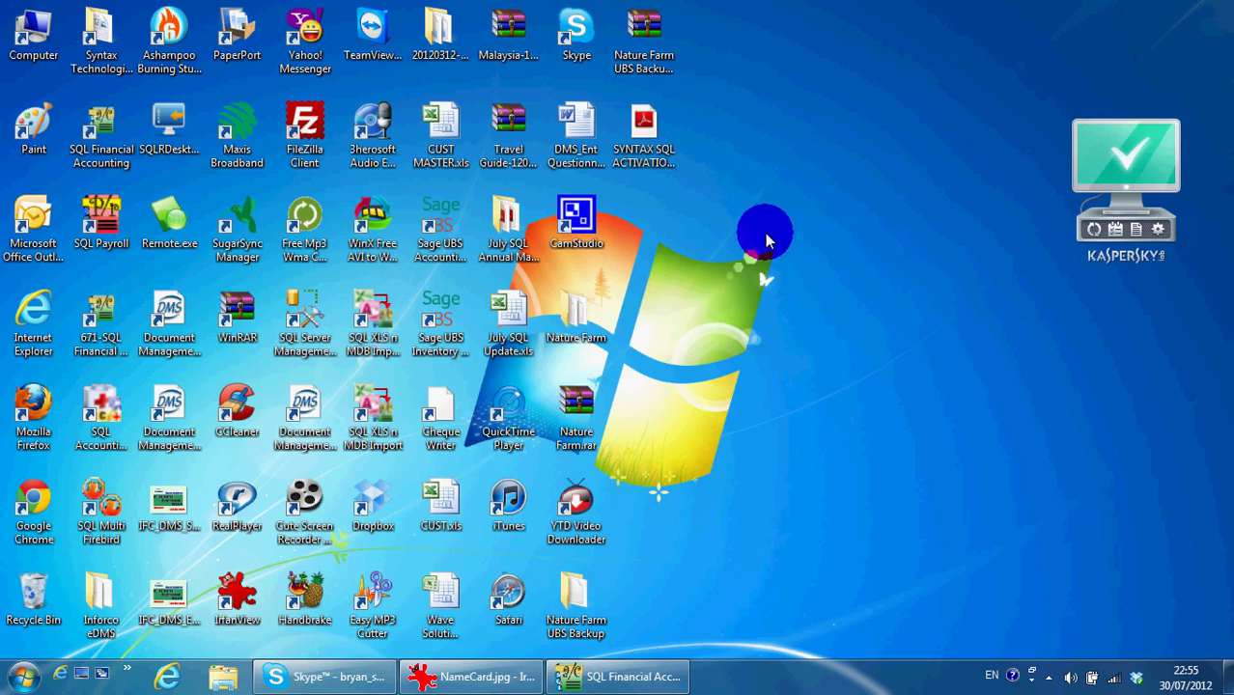
{"action": "double_click", "coordinate": [643, 131]}
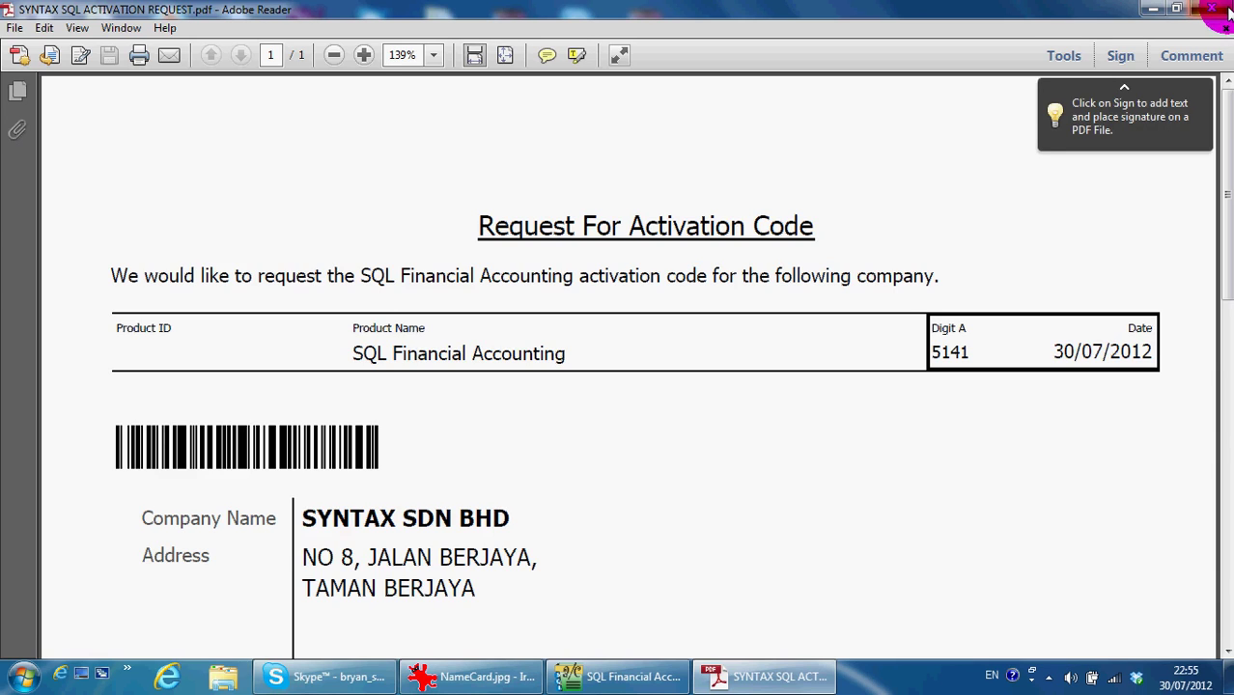
{"action": "left_click", "coordinate": [1226, 10]}
{"action": "left_click", "coordinate": [594, 677]}
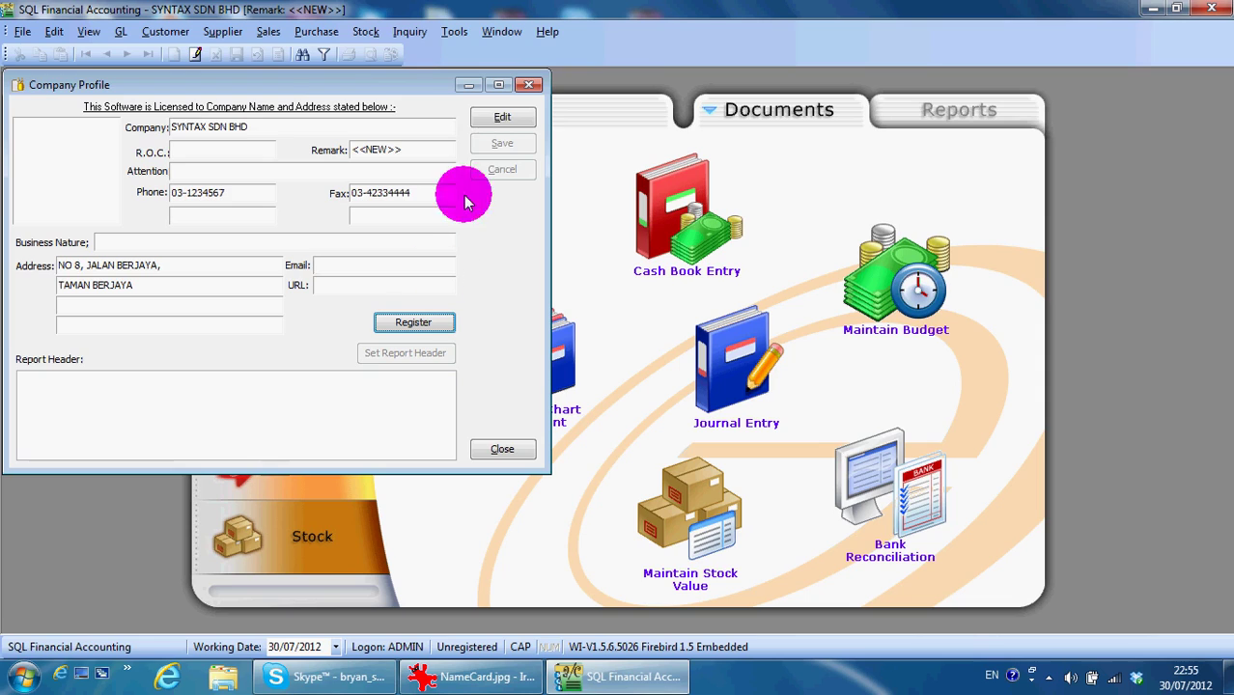
Reopen Product Registration to point out the Product ID and Activation Code fields, then show the name card
{"action": "left_click", "coordinate": [21, 31]}
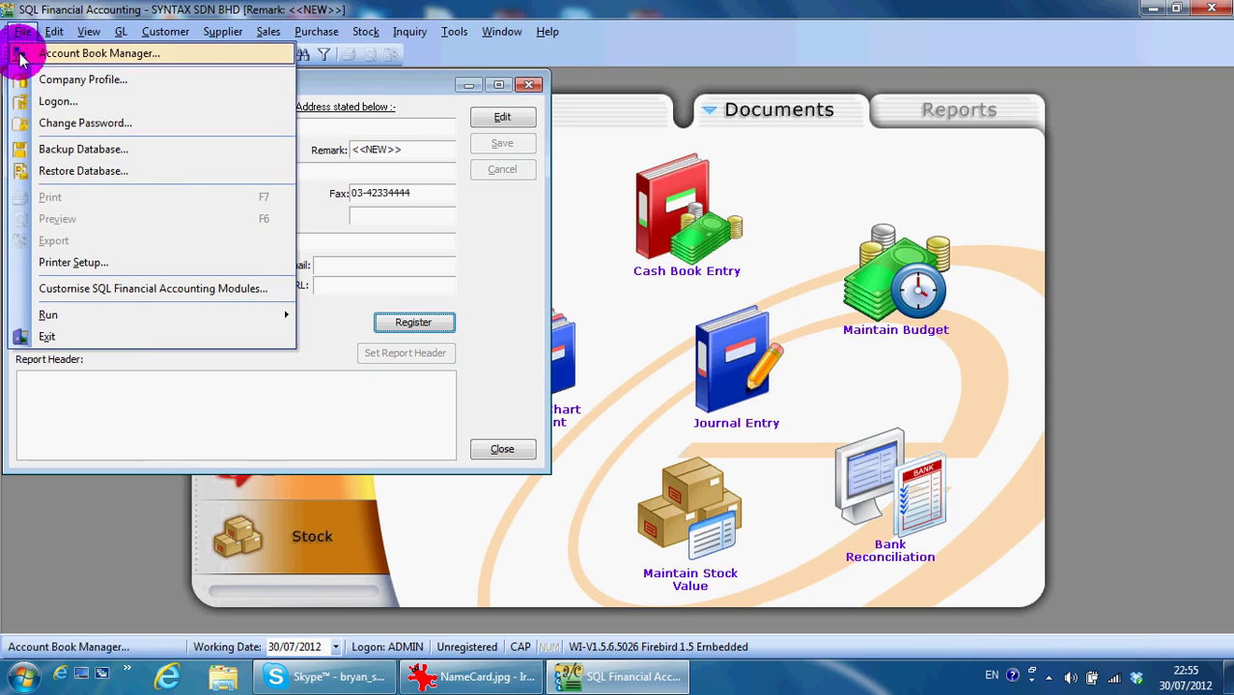
{"action": "left_click", "coordinate": [493, 111]}
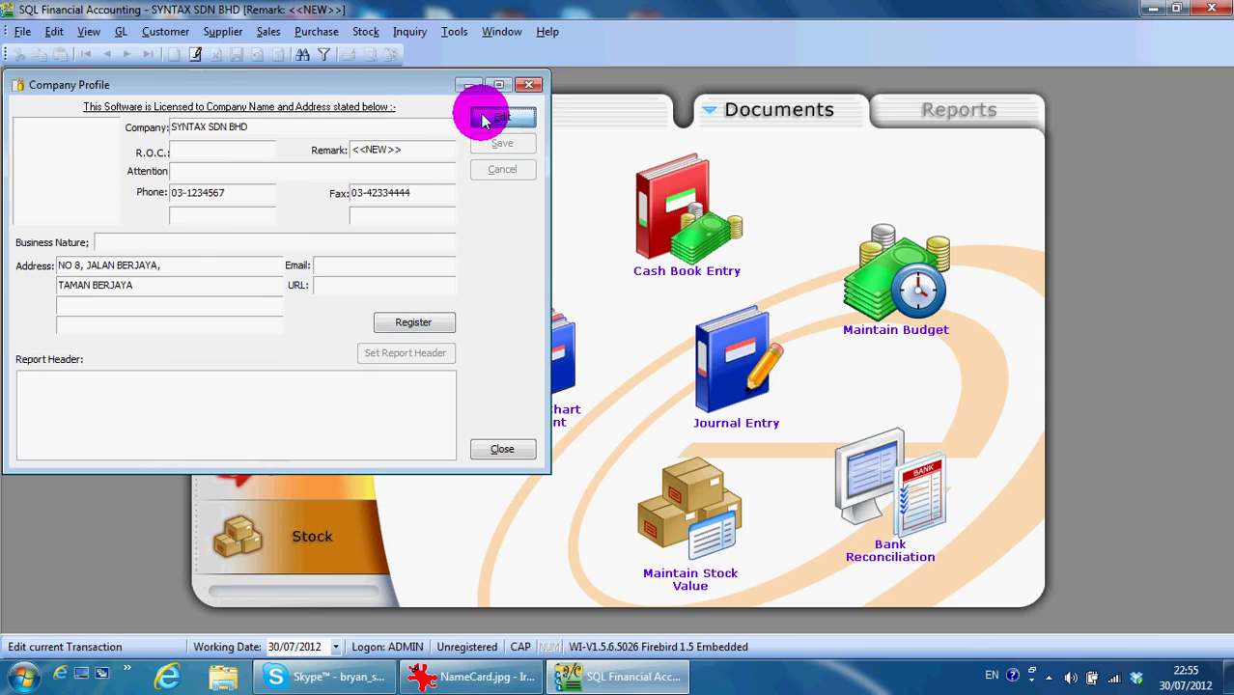
{"action": "left_click", "coordinate": [403, 324]}
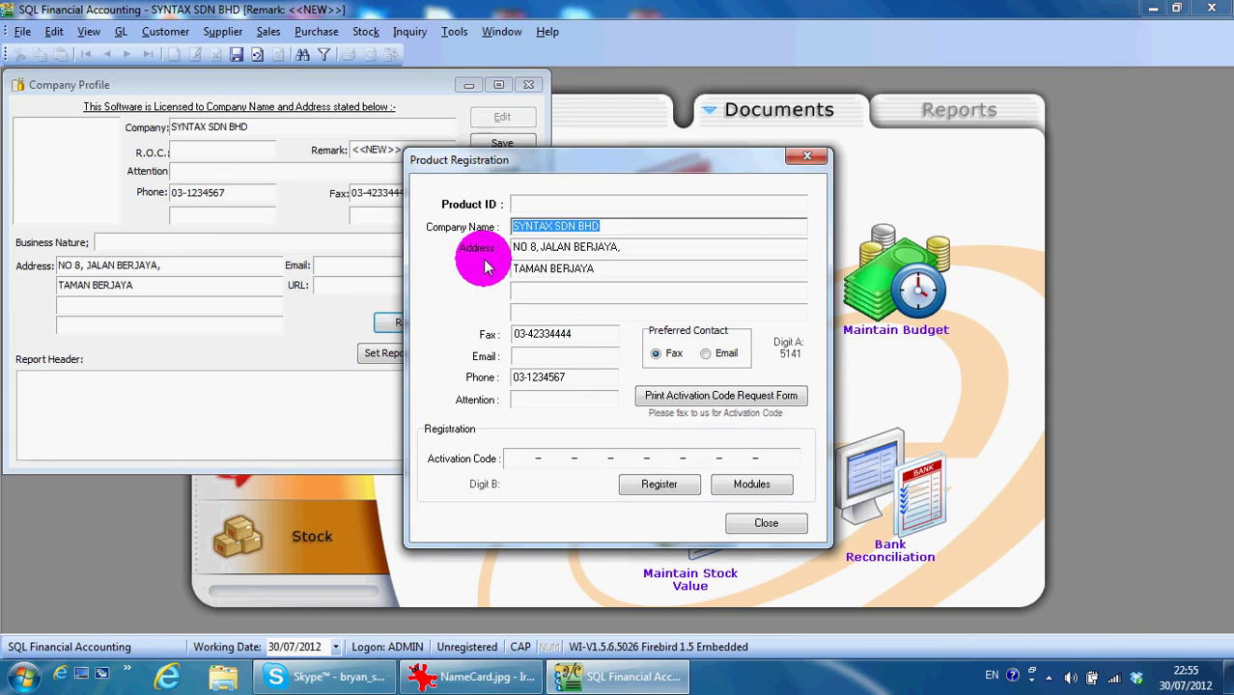
{"action": "left_click", "coordinate": [550, 205]}
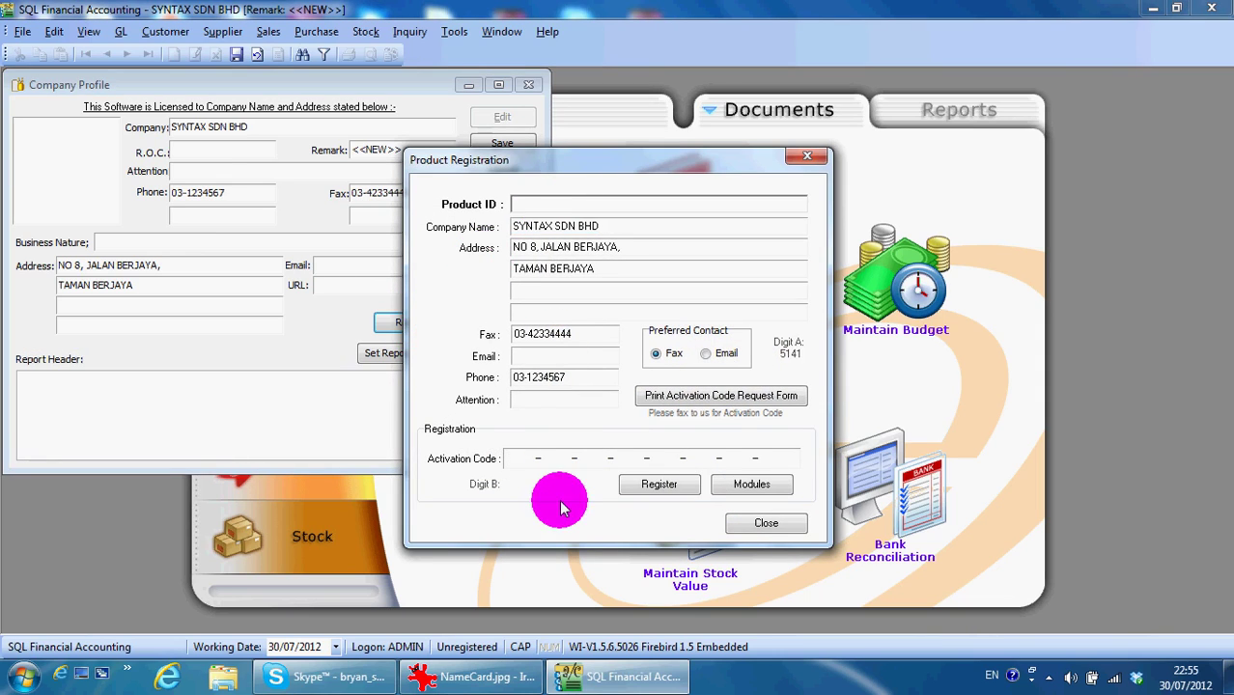
{"action": "left_click", "coordinate": [543, 460]}
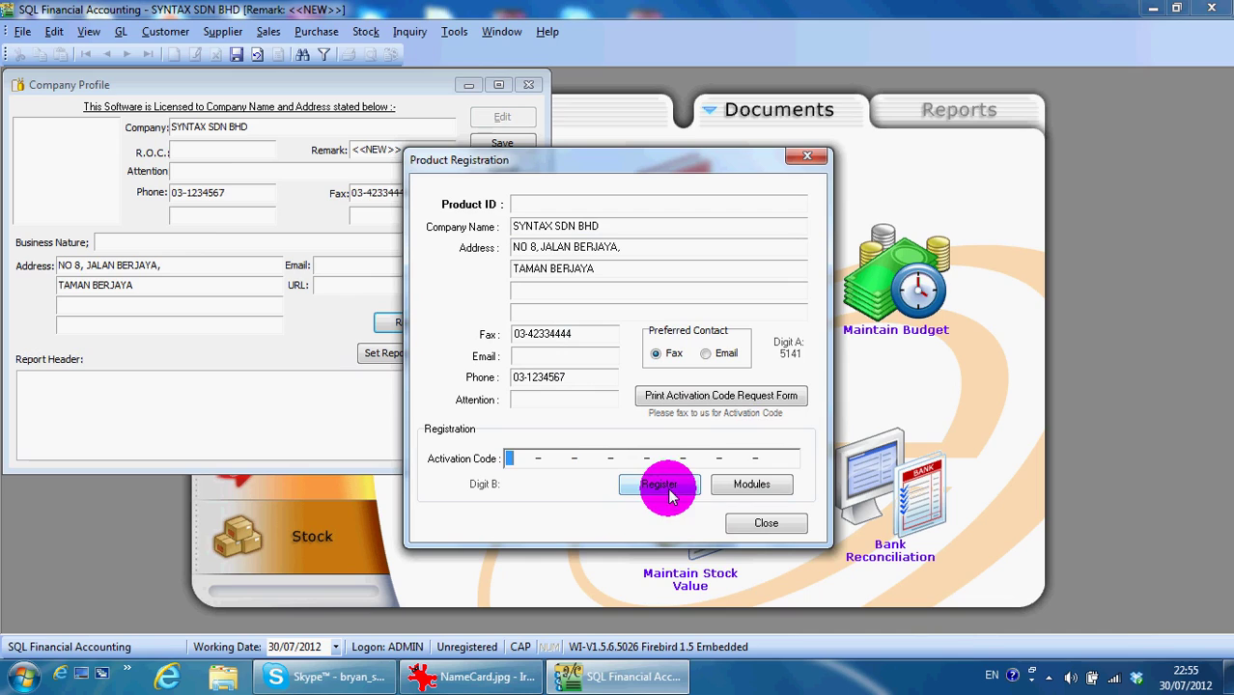
{"action": "left_click", "coordinate": [764, 527]}
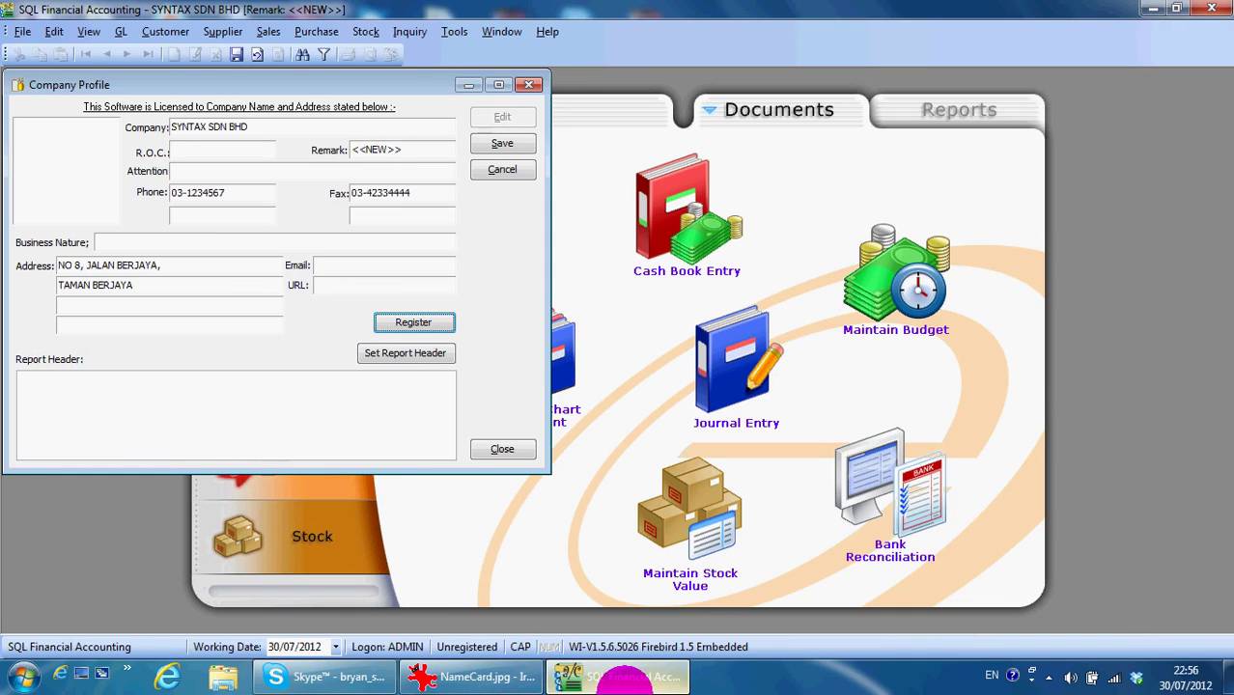
{"action": "mouse_move", "coordinate": [618, 676]}
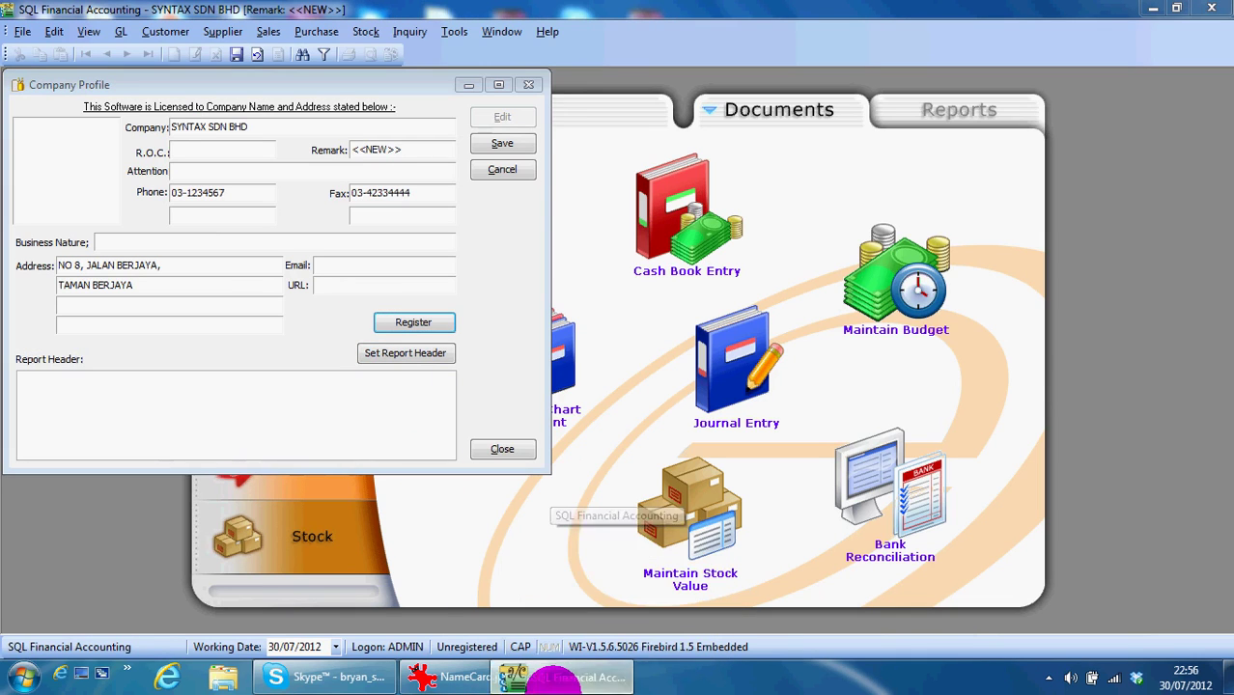
{"action": "mouse_move", "coordinate": [454, 677]}
{"action": "left_click", "coordinate": [474, 681]}
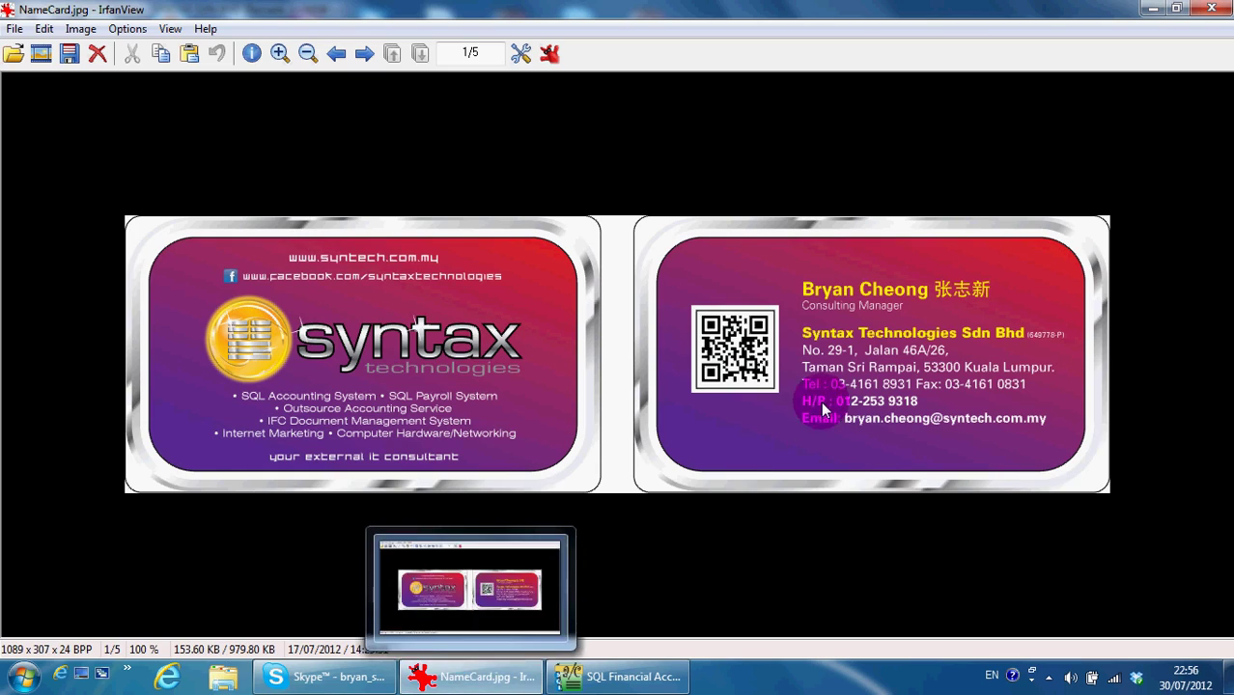